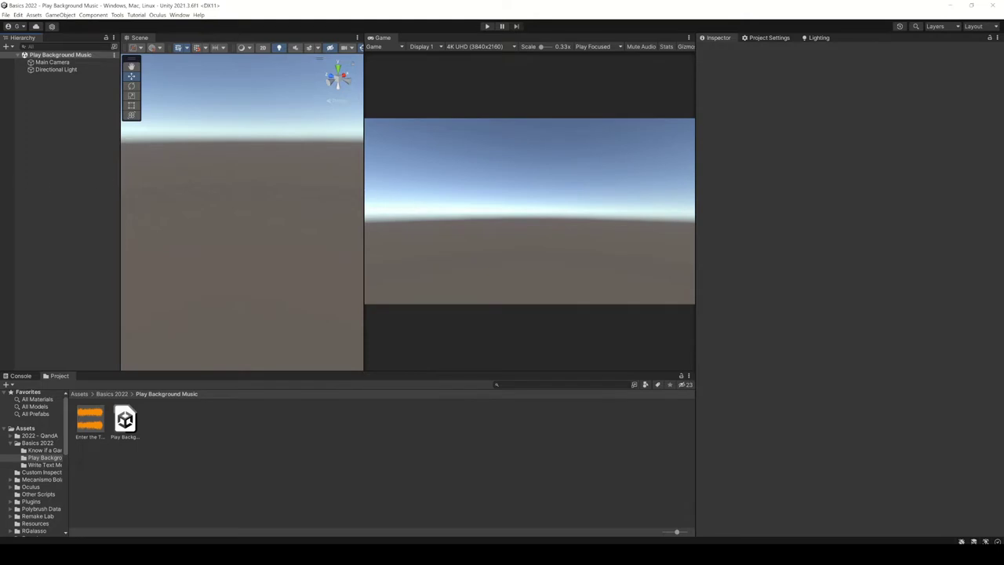
Add an Audio Source object to the scene from the Hierarchy's Audio menu.
{"action": "right_click", "coordinate": [59, 139]}
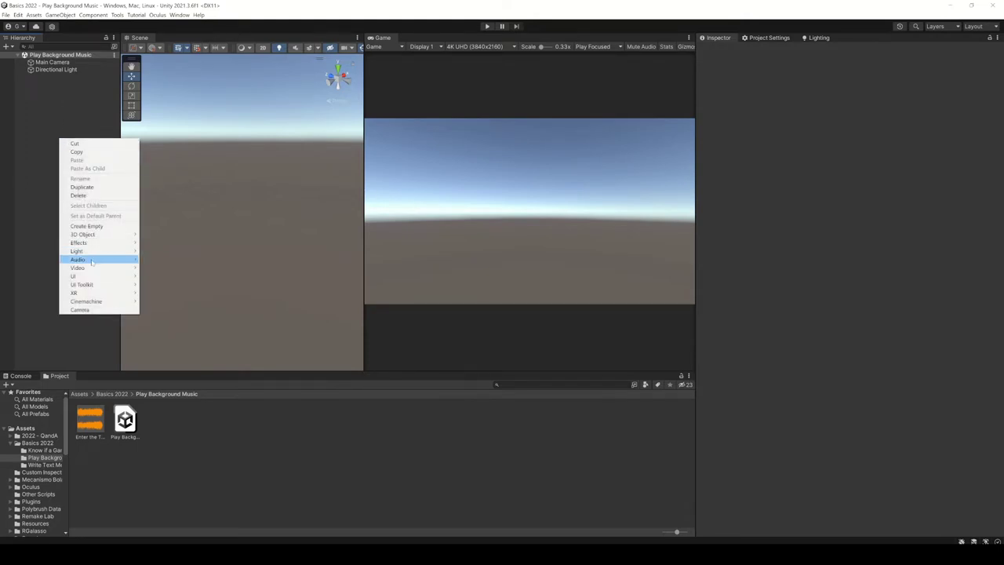
{"action": "mouse_move", "coordinate": [110, 259]}
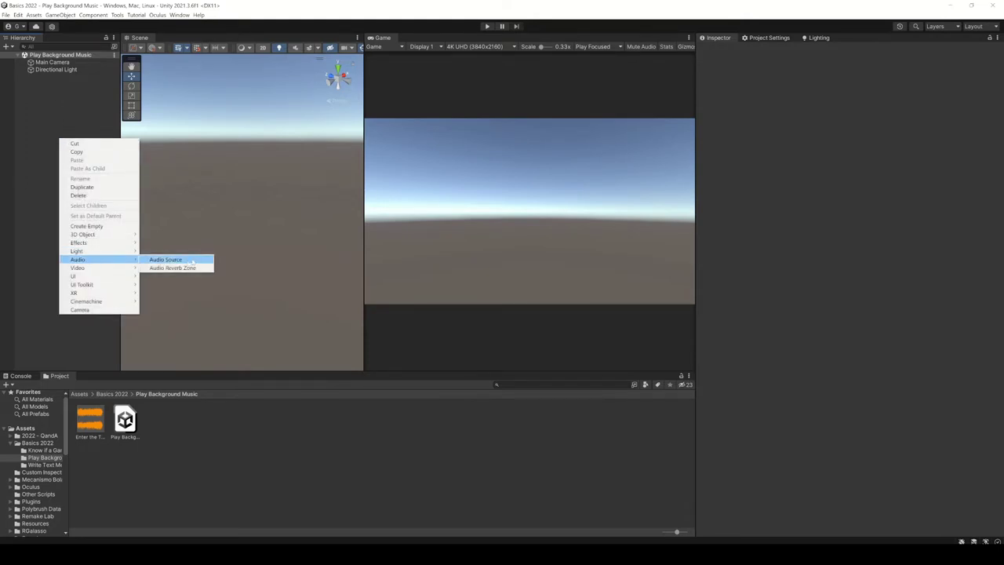
{"action": "left_click", "coordinate": [192, 262]}
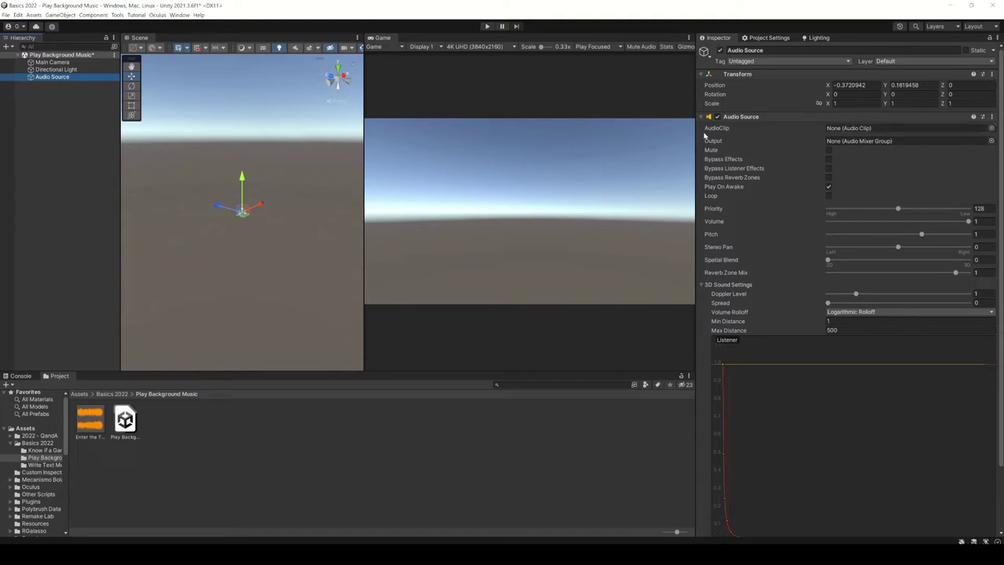
Assign the Enter the Traum 2 clip to the Audio Source, then toggle the object off and on.
{"action": "left_click_drag", "start_coordinate": [91, 429], "coordinate": [854, 128]}
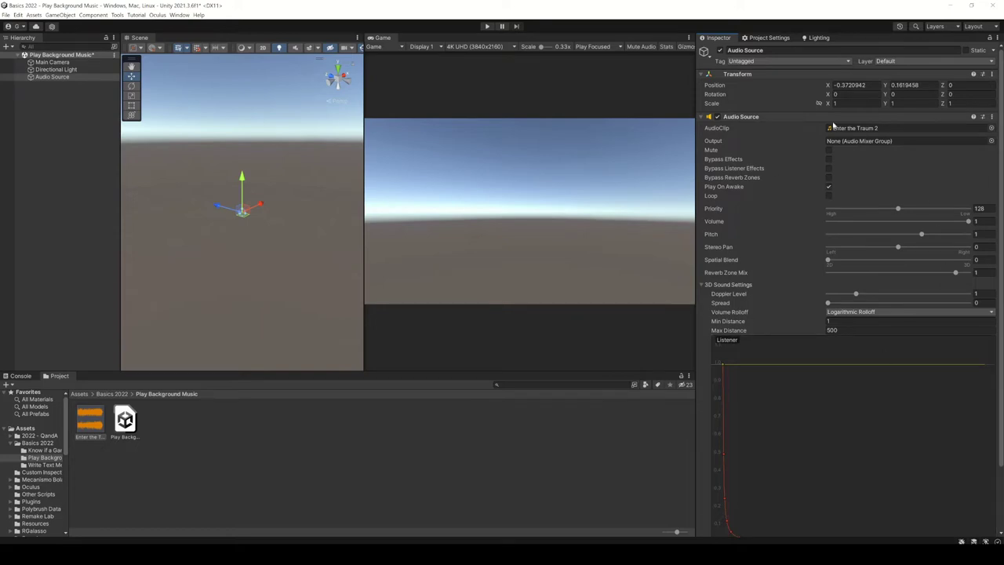
{"action": "left_click", "coordinate": [720, 50]}
{"action": "left_click", "coordinate": [719, 51]}
Adjust the Play On Awake and Loop options, then enter and exit Play mode to hear the music.
{"action": "double_click", "coordinate": [829, 187]}
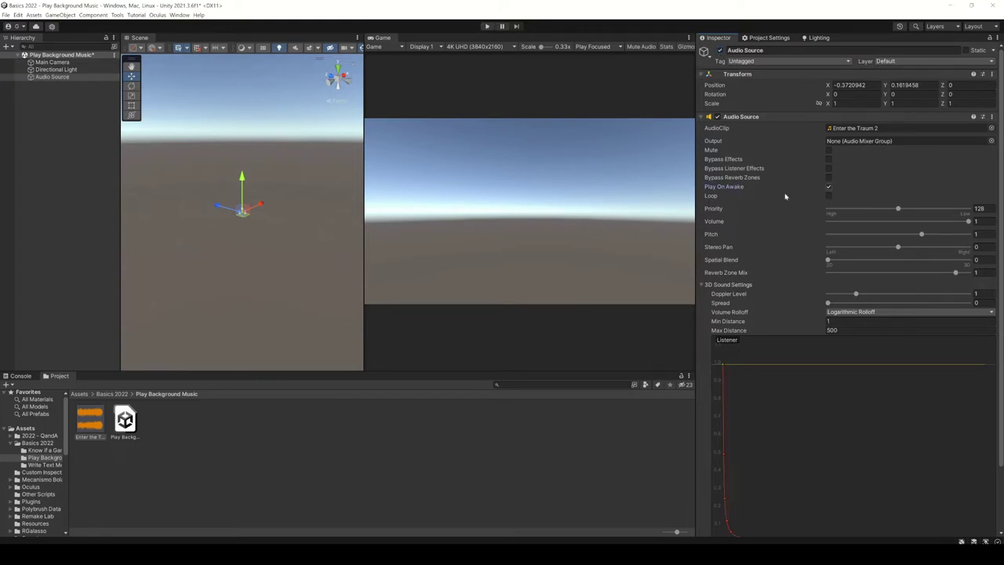
{"action": "left_click", "coordinate": [829, 196]}
{"action": "key", "text": "ctrl+p"}
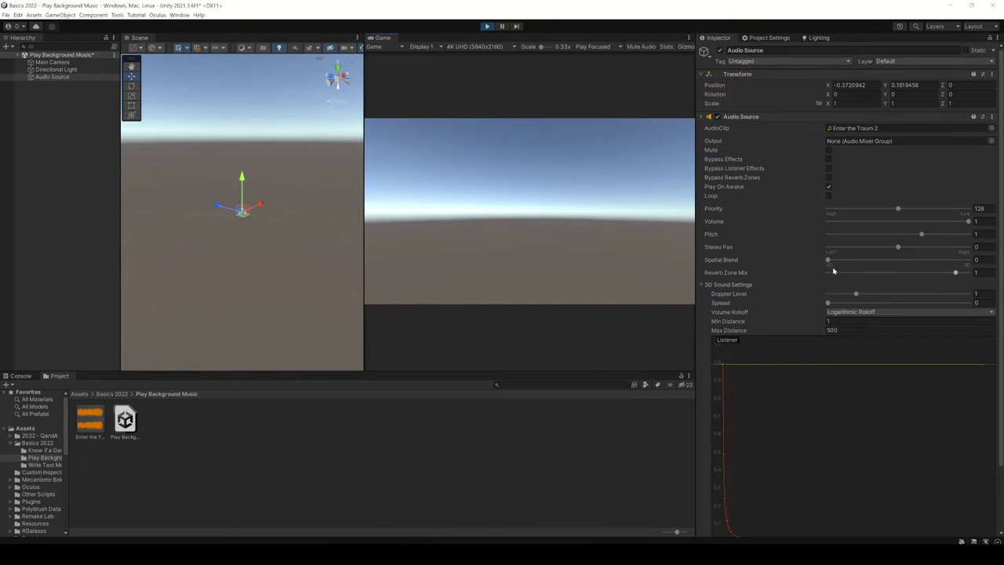
{"action": "key", "text": "ctrl+p"}
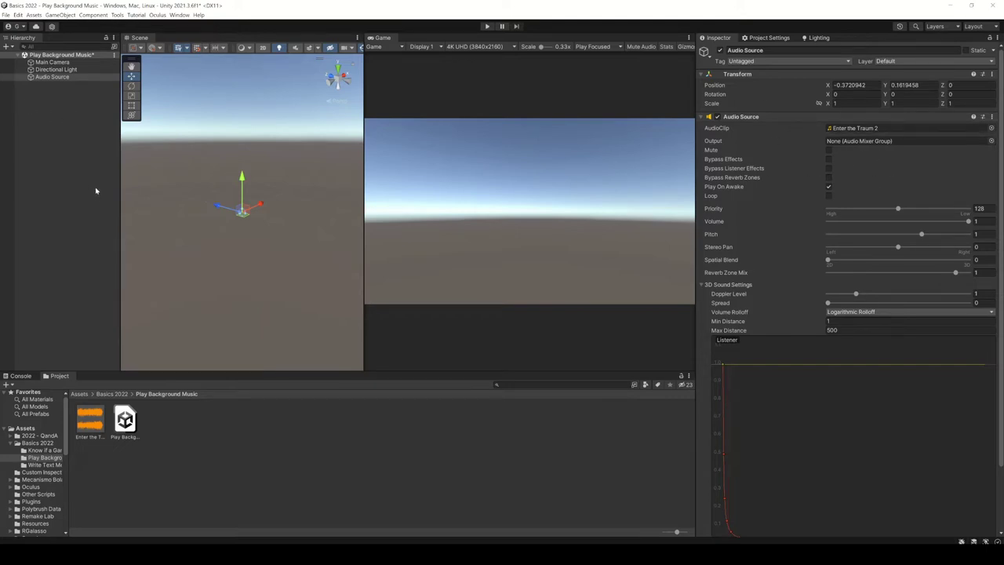
Create an AudioControl C# script in the Play Background Music folder and open it in Visual Studio.
{"action": "right_click", "coordinate": [40, 102]}
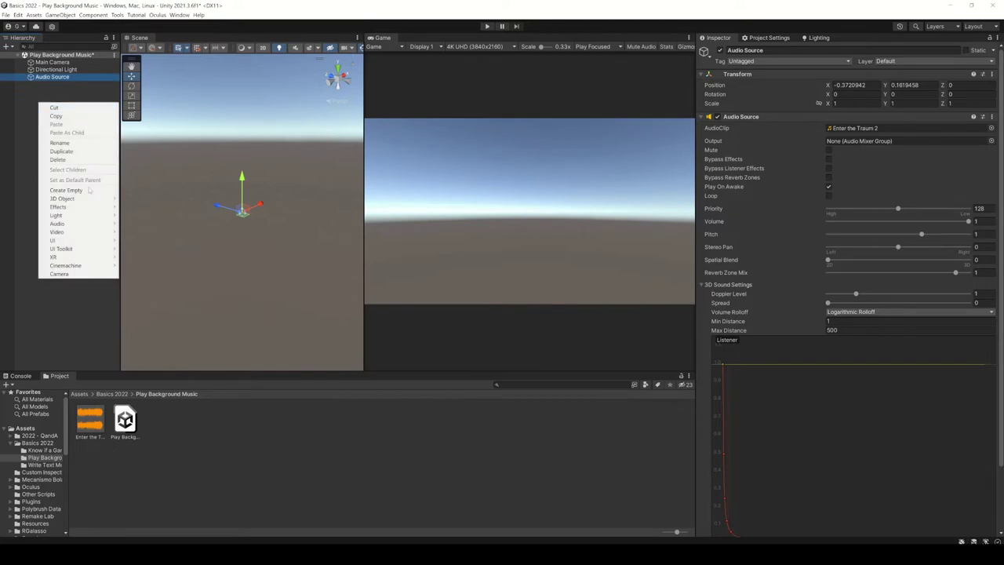
{"action": "right_click", "coordinate": [164, 434]}
{"action": "mouse_move", "coordinate": [204, 238]}
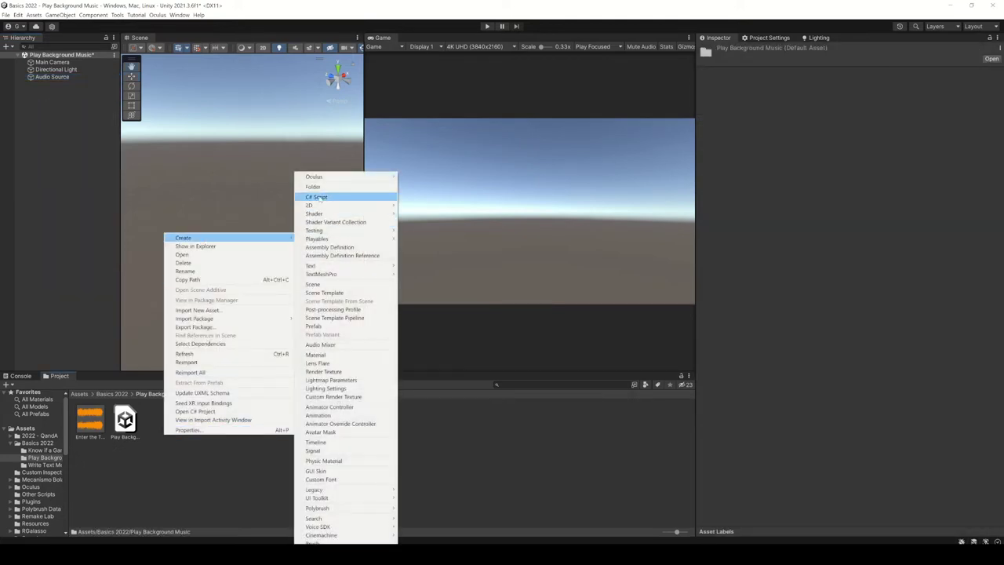
{"action": "left_click", "coordinate": [330, 197]}
{"action": "type", "text": "AudioControl"}
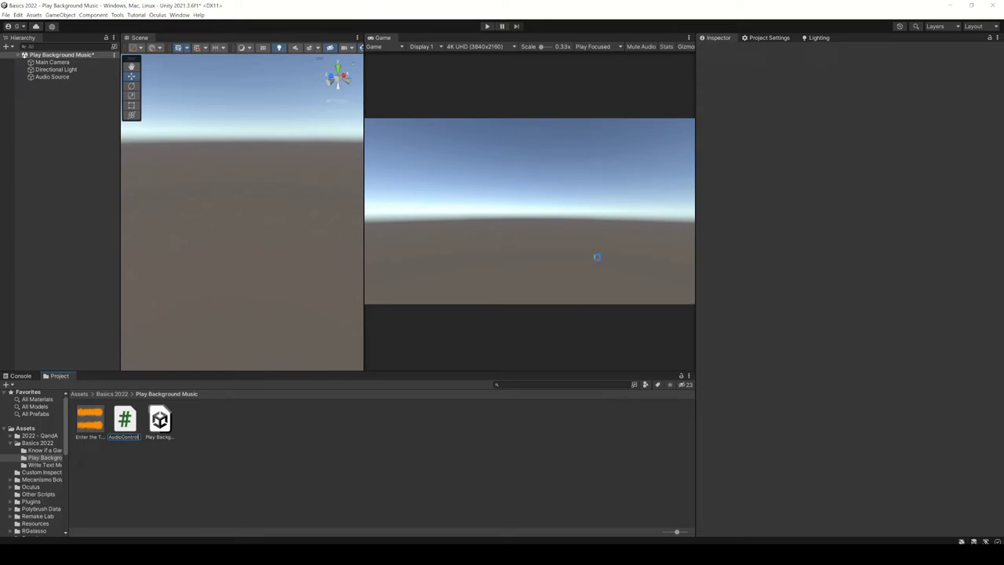
{"action": "key", "text": "Return"}
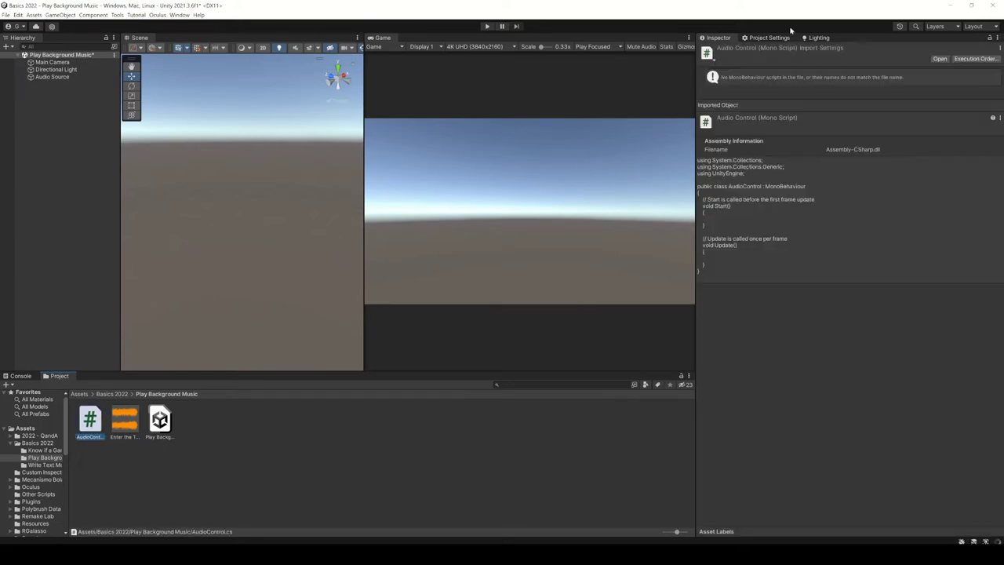
{"action": "double_click", "coordinate": [90, 421]}
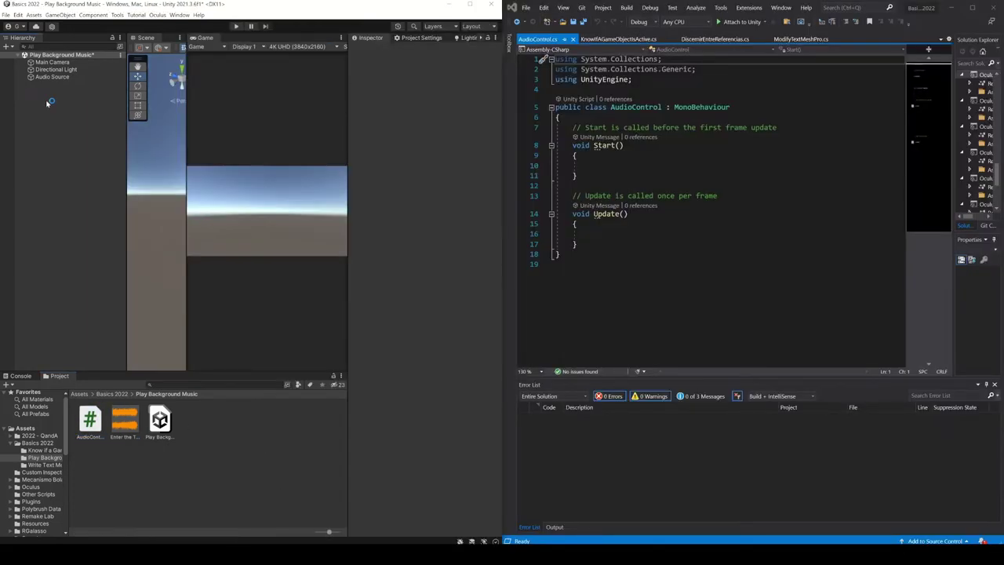
Create an empty GameObject and attach the AudioControl script to it.
{"action": "right_click", "coordinate": [47, 102]}
{"action": "left_click", "coordinate": [78, 191]}
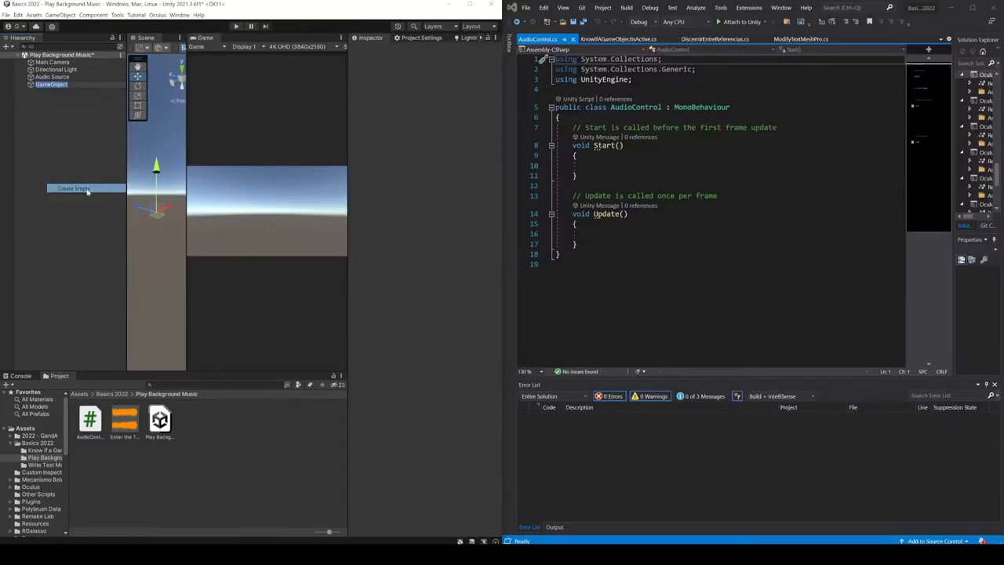
{"action": "left_click_drag", "start_coordinate": [369, 293], "coordinate": [439, 206]}
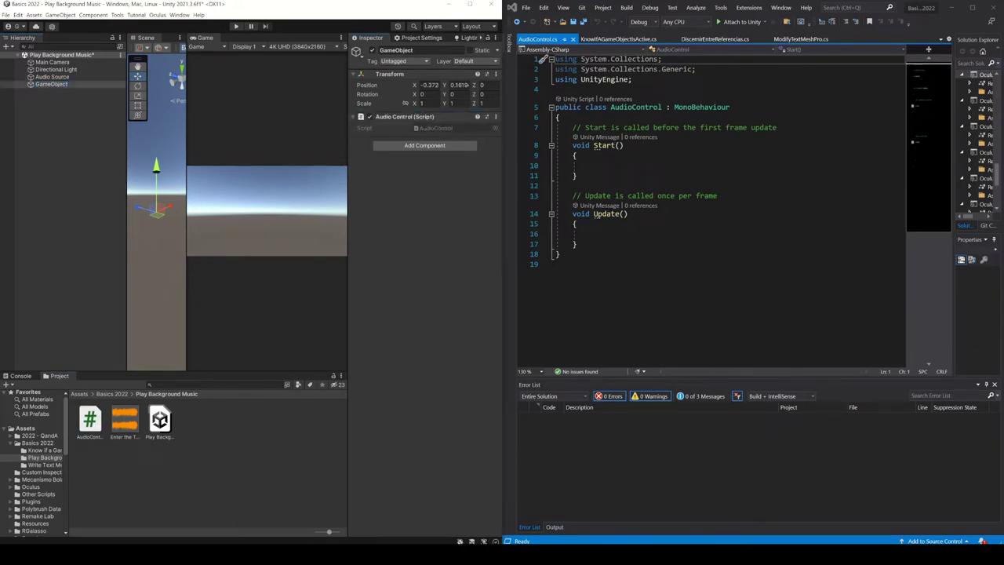
Declare 'public AudioSource audioSource;', save, and assign the Audio Source object to that field.
{"action": "left_click", "coordinate": [560, 117]}
{"action": "key", "text": "Return"}
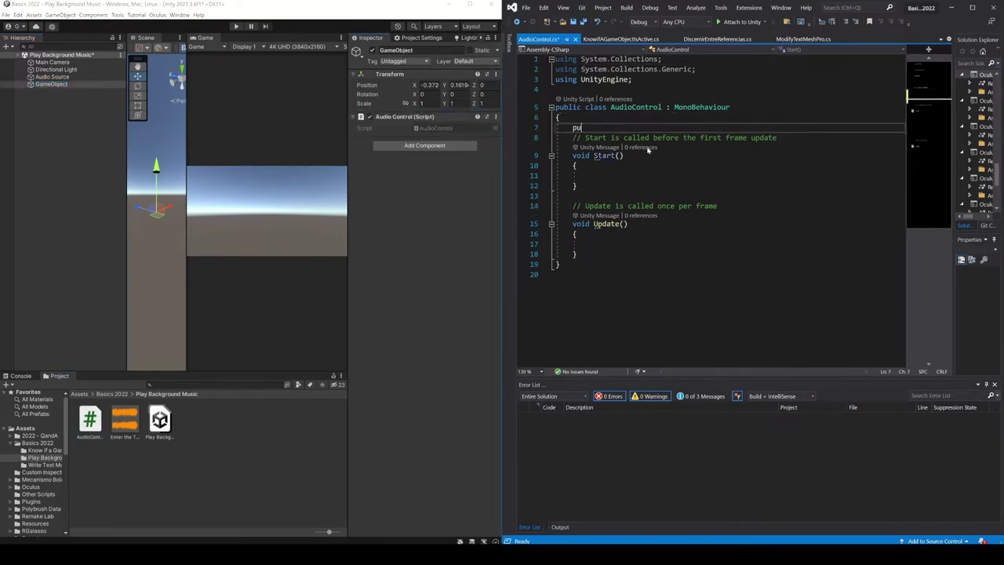
{"action": "type", "text": "public AudioSo"}
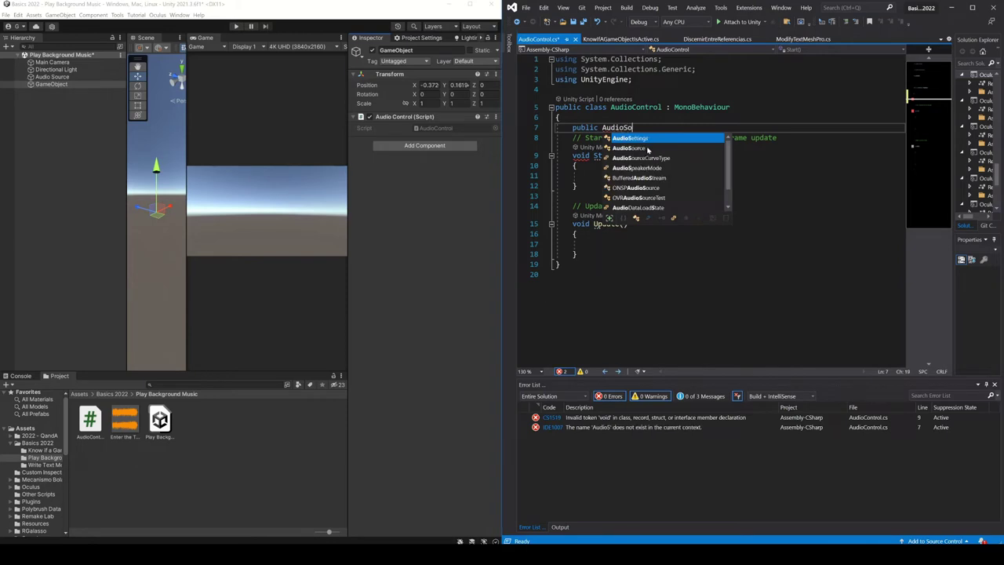
{"action": "type", "text": "urce audioSource;"}
{"action": "key", "text": "ctrl+s"}
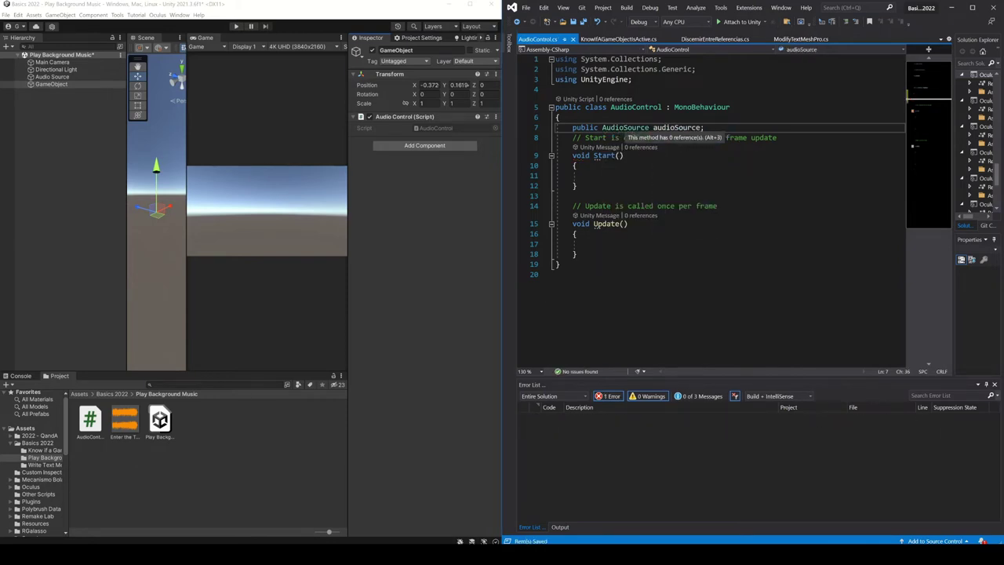
{"action": "double_click", "coordinate": [585, 127]}
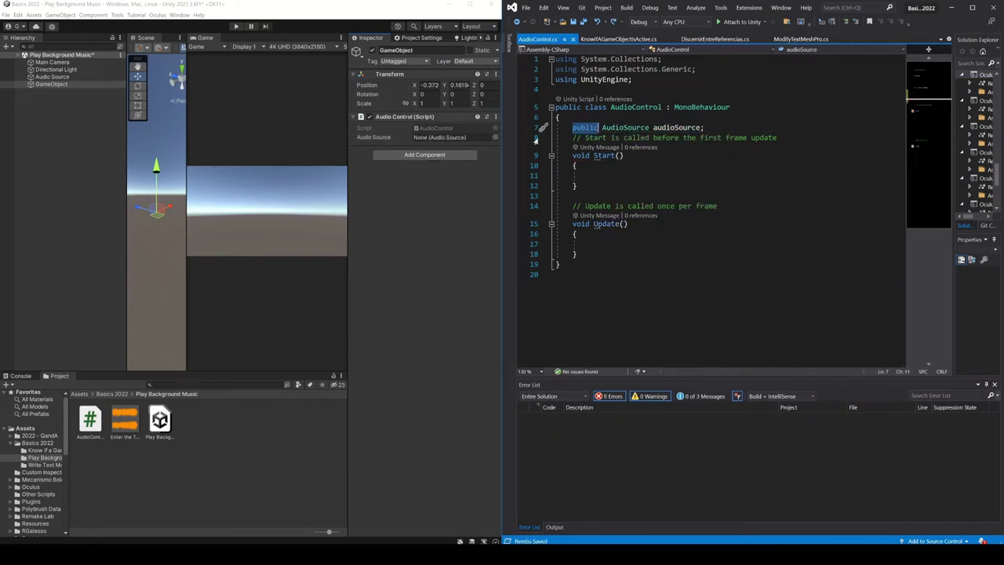
{"action": "left_click", "coordinate": [362, 139]}
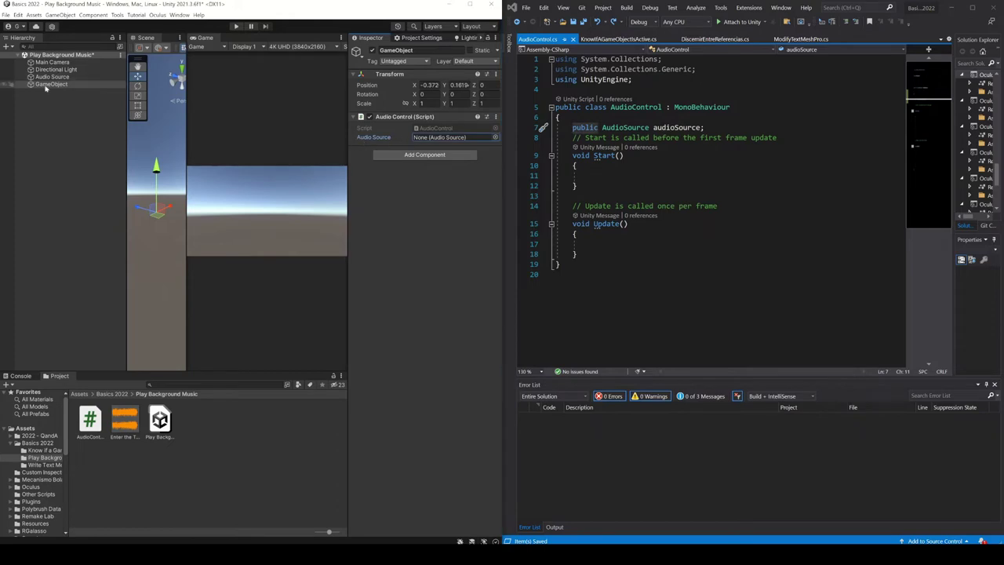
{"action": "left_click_drag", "start_coordinate": [50, 79], "coordinate": [428, 140]}
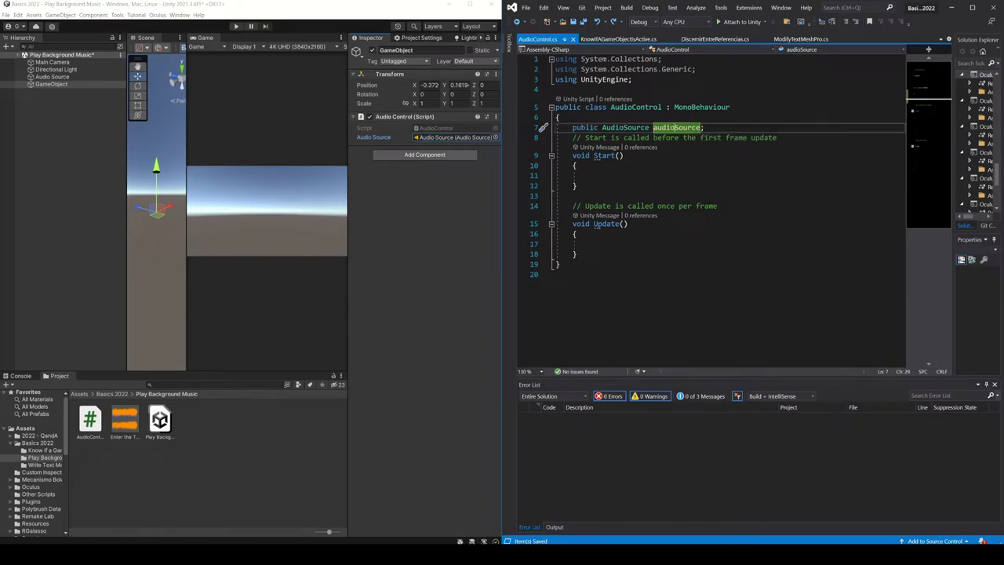
{"action": "left_click", "coordinate": [575, 175]}
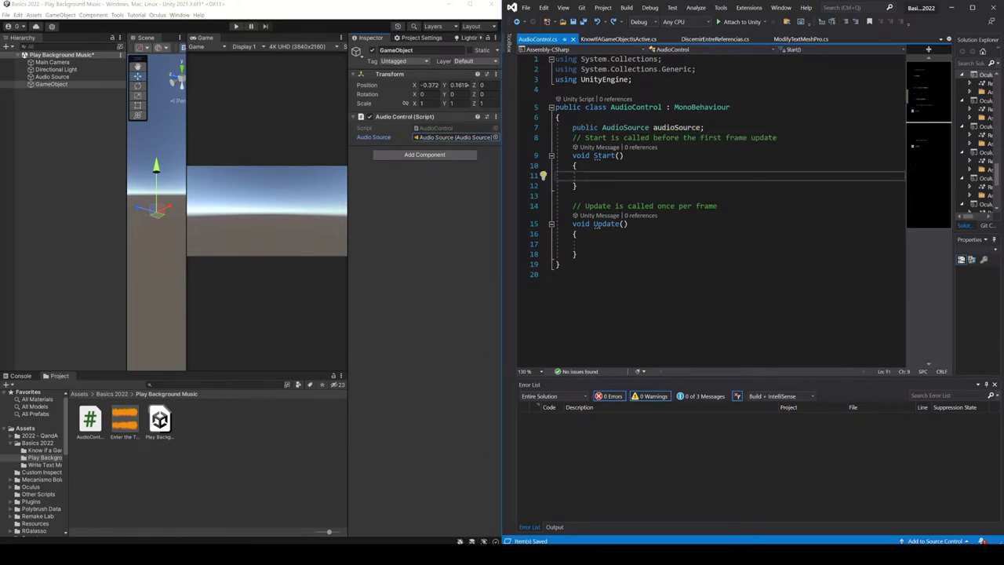
Add a public PlayMusic() method and duplicate it as StopMusic().
{"action": "left_click", "coordinate": [577, 254]}
{"action": "key", "text": "Return"}
{"action": "key", "text": "Return"}
{"action": "key", "text": "Return"}
{"action": "key", "text": "Up"}
{"action": "key", "text": "Up"}
{"action": "type", "text": "pub"}
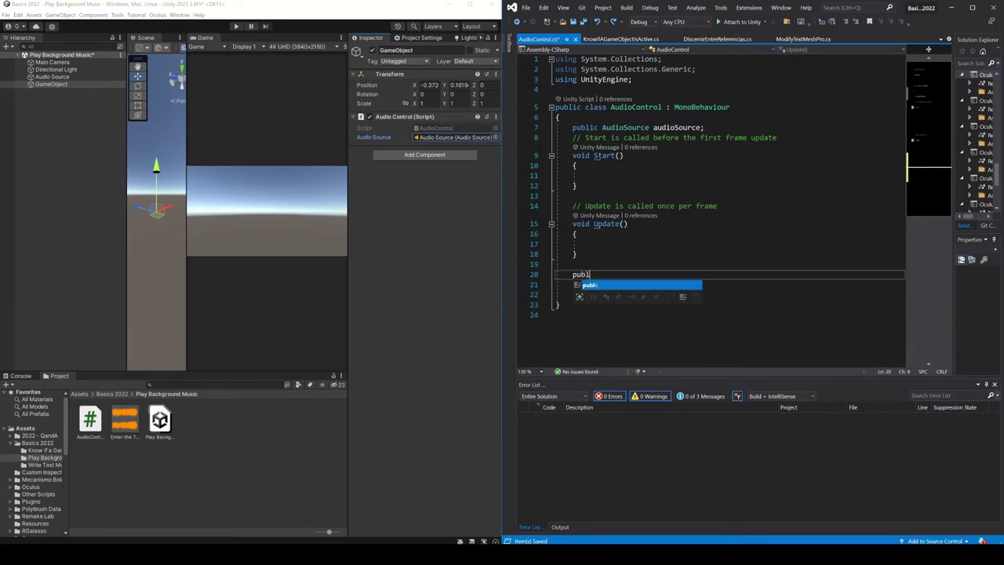
{"action": "type", "text": "lic void PlayMusic()"}
{"action": "key", "text": "Return"}
{"action": "type", "text": "{"}
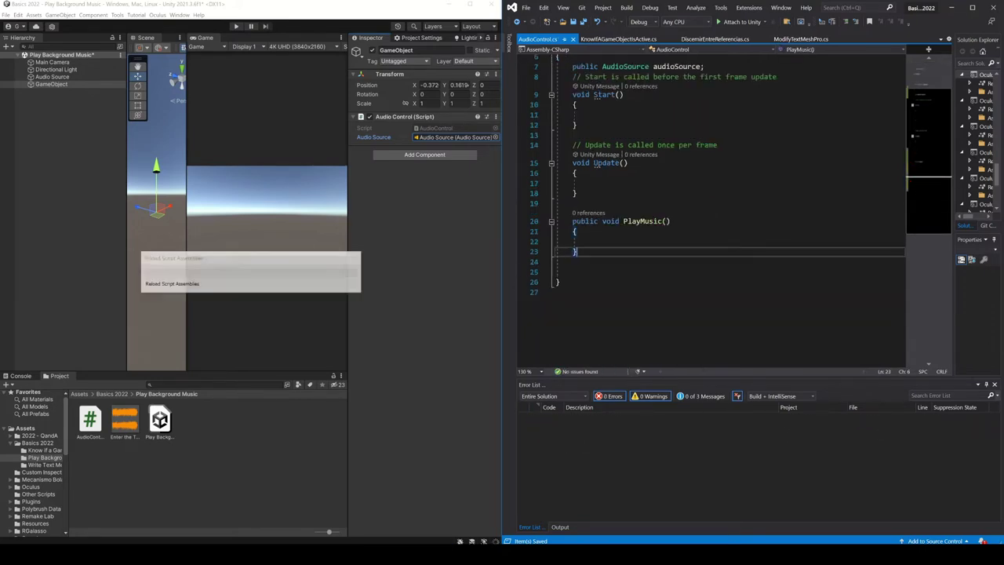
{"action": "key", "text": "ctrl+d"}
{"action": "key", "text": "BackSpace"}
{"action": "key", "text": "BackSpace"}
{"action": "key", "text": "BackSpace"}
{"action": "type", "text": "Stop"}
{"action": "key", "text": "ctrl+s"}
{"action": "key", "text": "Home"}
{"action": "key", "text": "Return"}
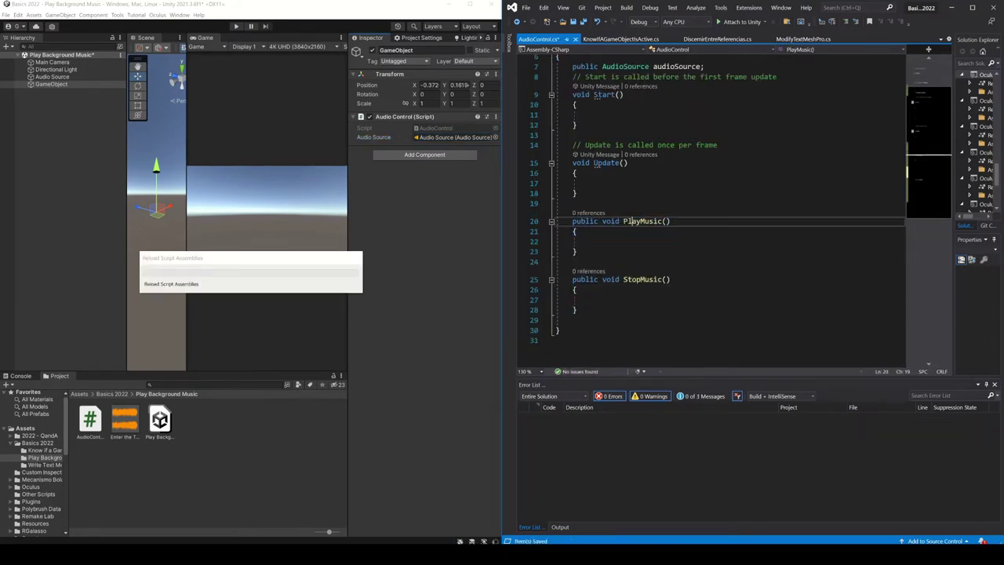
{"action": "left_click_drag", "start_coordinate": [573, 221], "coordinate": [577, 310]}
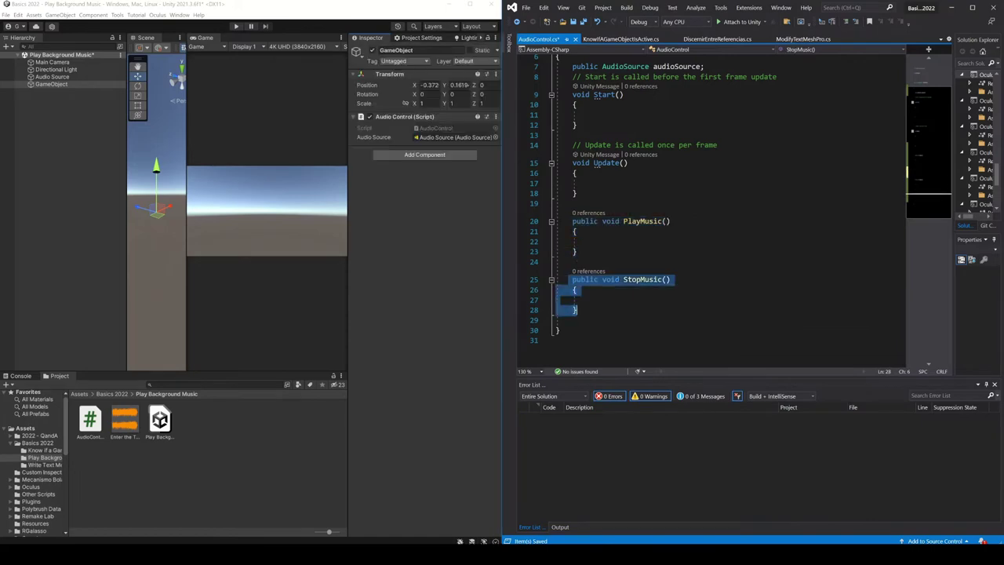
Write 'audioSource.Play();' inside PlayMusic and save the script.
{"action": "left_click", "coordinate": [590, 241]}
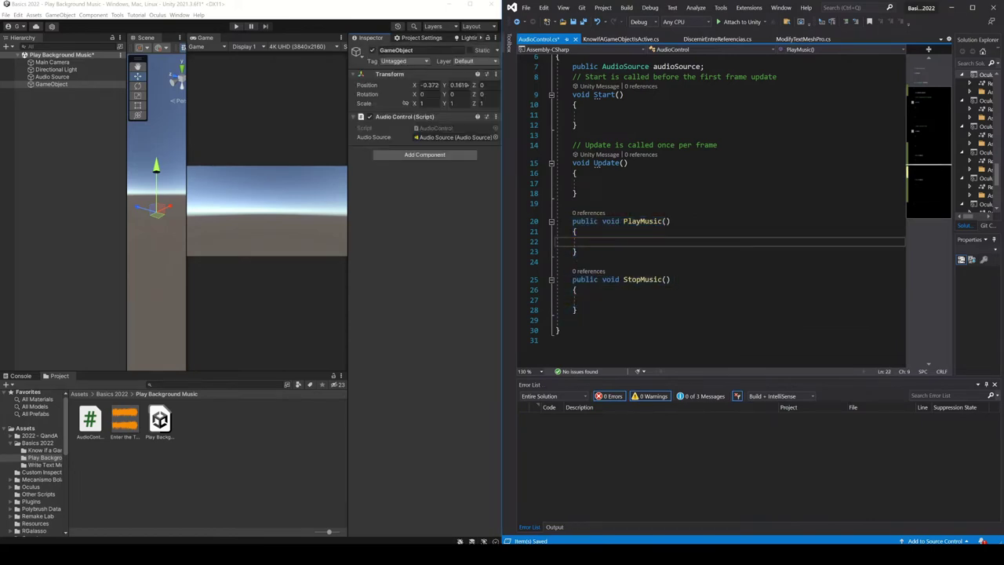
{"action": "scroll", "coordinate": [705, 212], "scroll_direction": "up", "scroll_amount": 1}
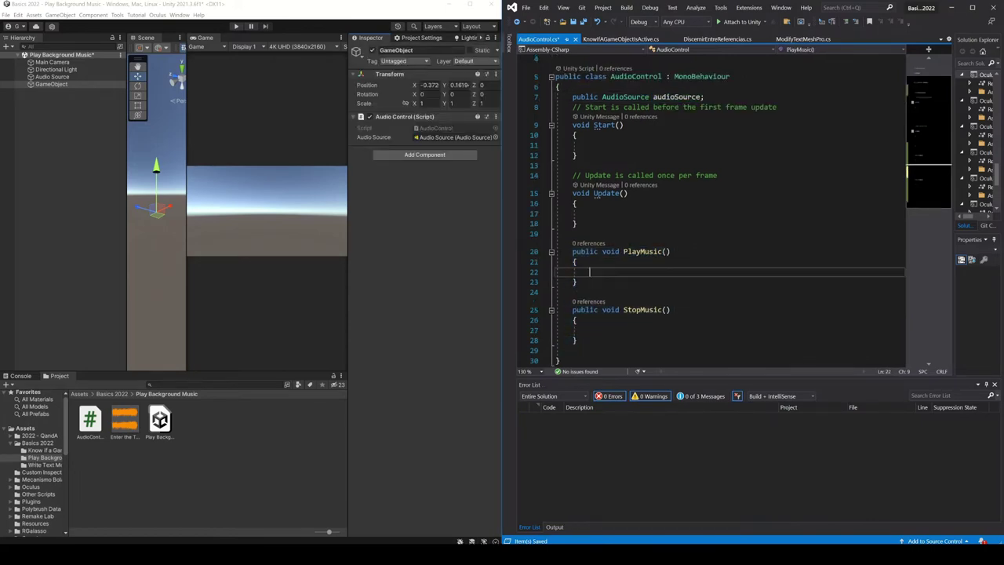
{"action": "type", "text": "audioSource.Play()"}
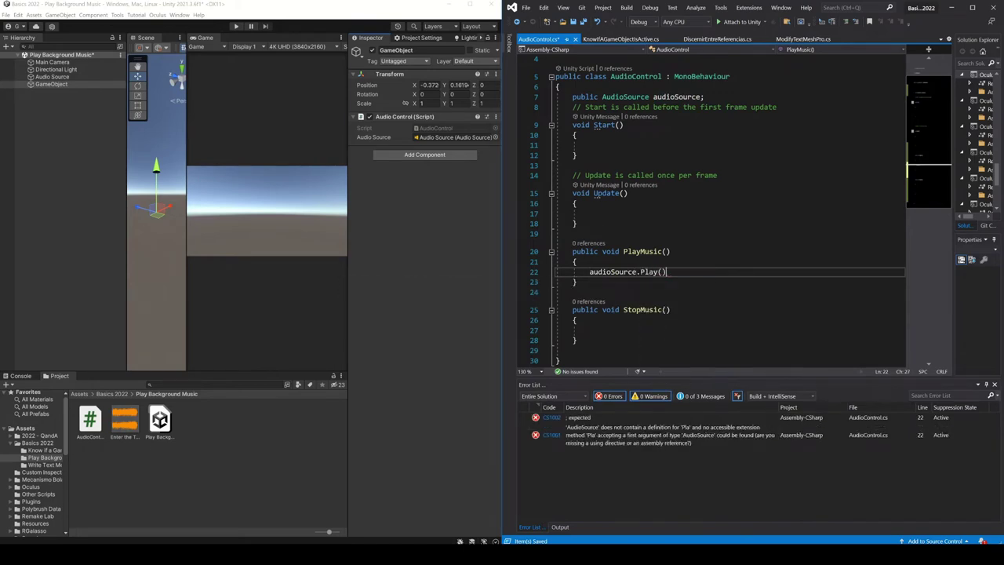
{"action": "type", "text": ";"}
{"action": "key", "text": "ctrl+s"}
Paste the call into StopMusic and change it to audioSource.Stop().
{"action": "left_click", "coordinate": [576, 339]}
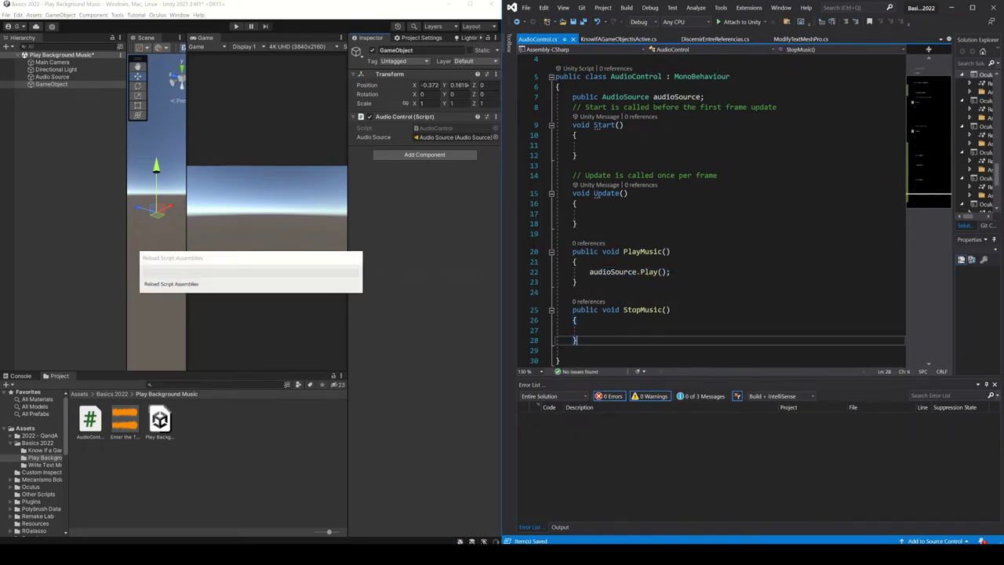
{"action": "key", "text": "Up"}
{"action": "type", "text": "audioSource.Play();"}
{"action": "key", "text": "Left"}
{"action": "key", "text": "Left"}
{"action": "key", "text": "Left"}
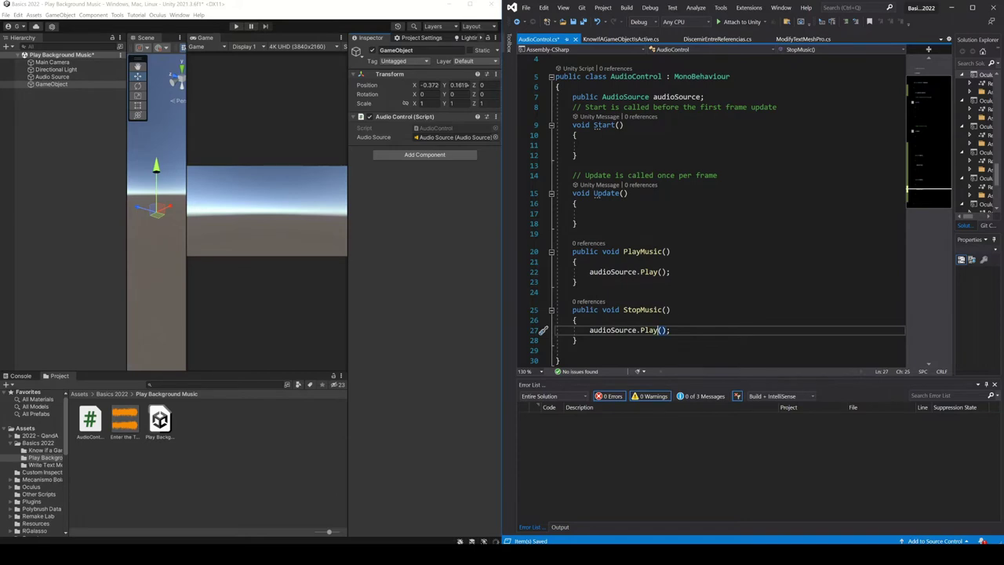
{"action": "key", "text": "ctrl+shift+Left"}
{"action": "type", "text": "Stop"}
{"action": "left_click", "coordinate": [663, 251]}
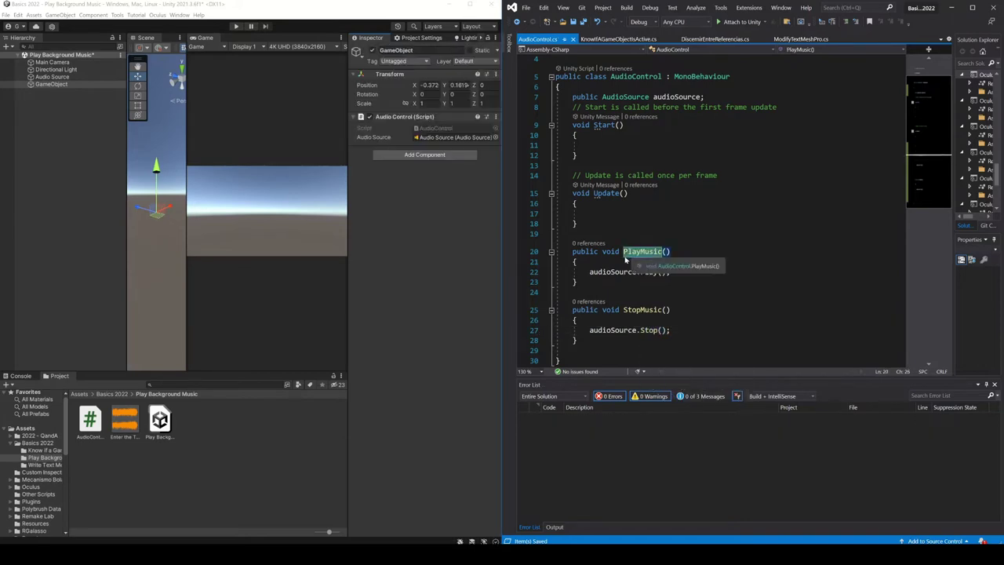
{"action": "left_click", "coordinate": [642, 309]}
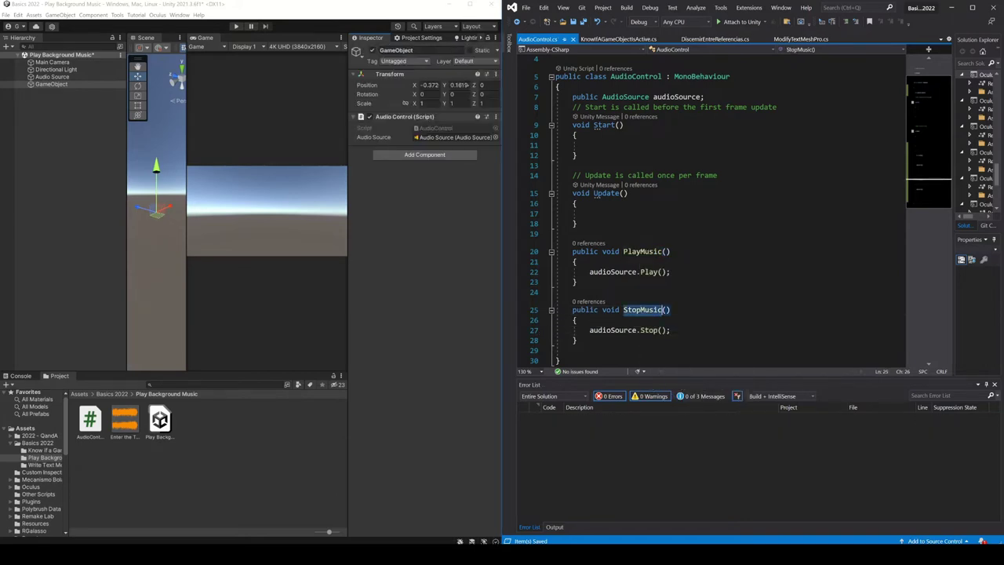
{"action": "left_click_drag", "start_coordinate": [589, 272], "coordinate": [670, 272]}
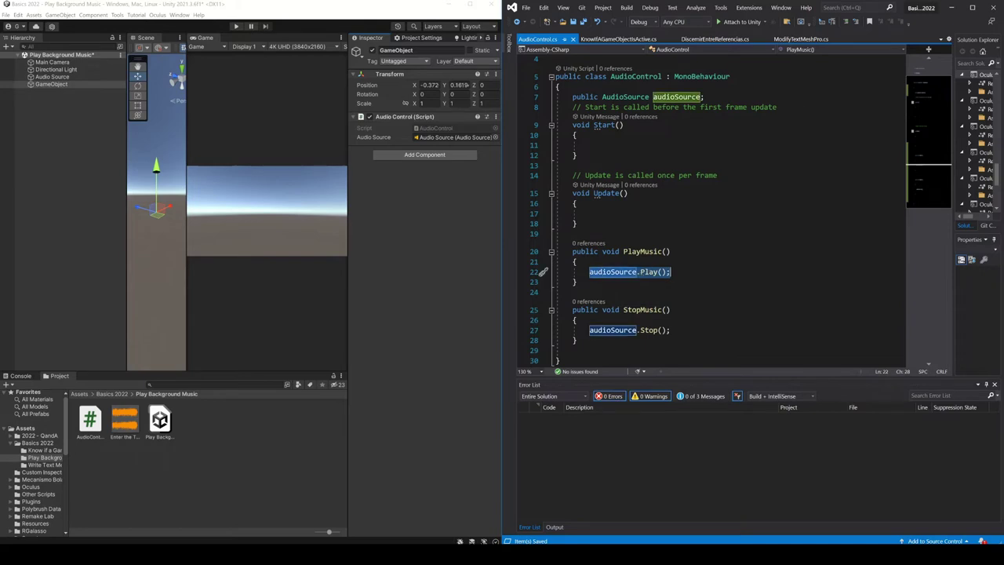
Add Update checks so KeyCode.P calls PlayMusic() and KeyCode.S calls StopMusic().
{"action": "left_click", "coordinate": [590, 214]}
{"action": "type", "text": "if (Input.GetKeyDown(K"}
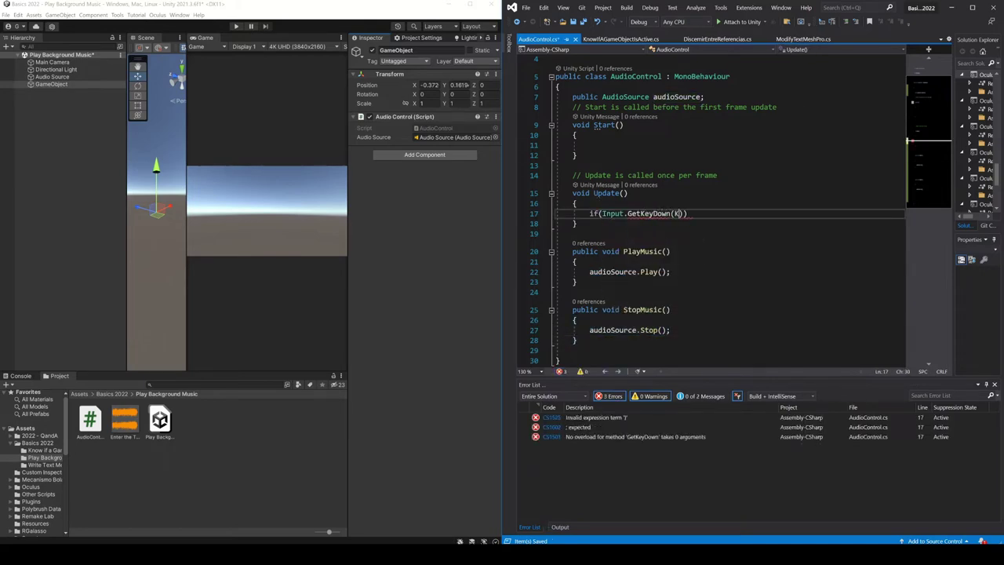
{"action": "type", "text": "eyCode.P)) {     PlayMusic(); } if (Input.GetKeyDown(KeyCode.S)) {     StopMusic();"}
{"action": "left_click", "coordinate": [658, 173]}
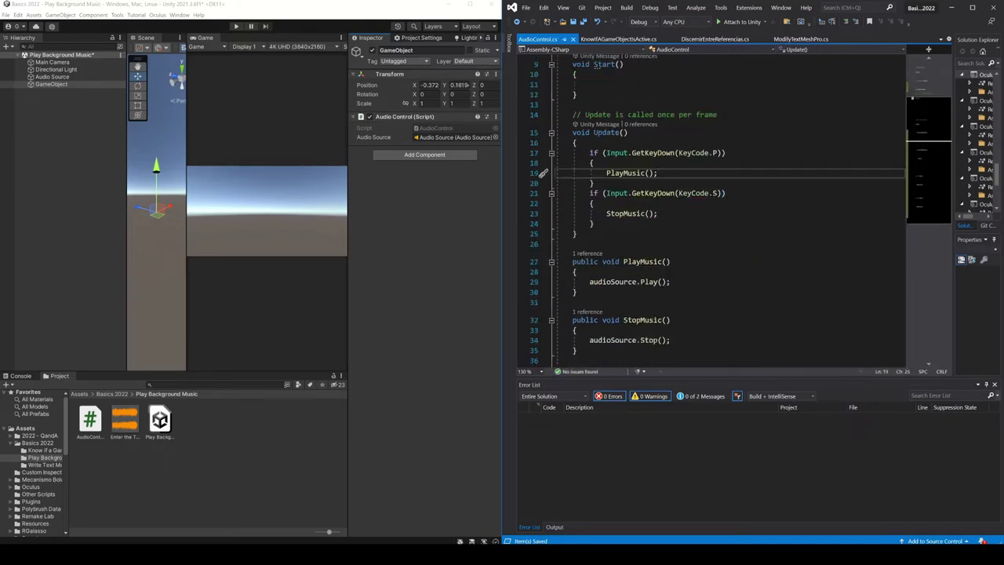
{"action": "left_click_drag", "start_coordinate": [588, 153], "coordinate": [657, 213]}
{"action": "left_click", "coordinate": [725, 153]}
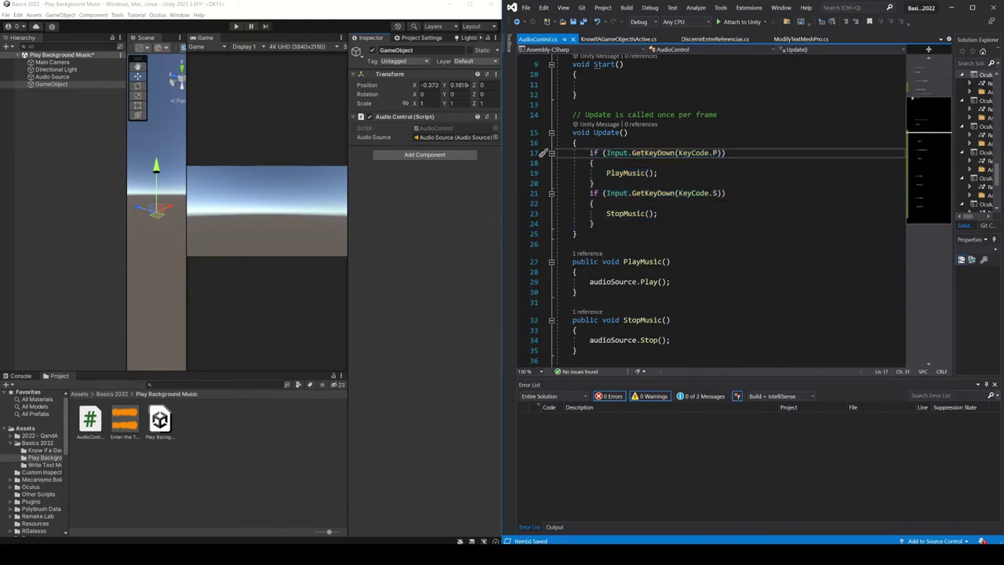
{"action": "left_click", "coordinate": [714, 153]}
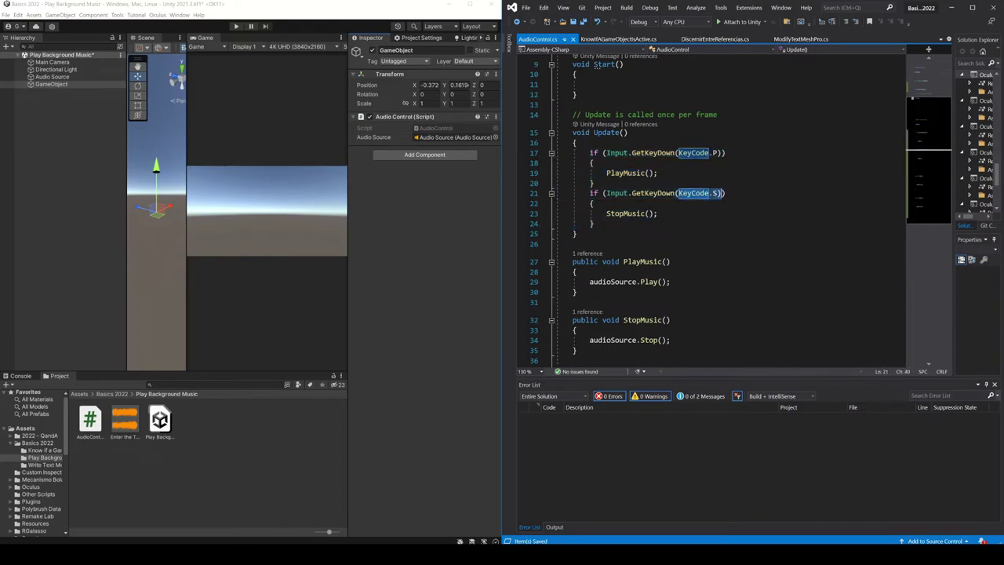
{"action": "left_click_drag", "start_coordinate": [606, 173], "coordinate": [658, 173]}
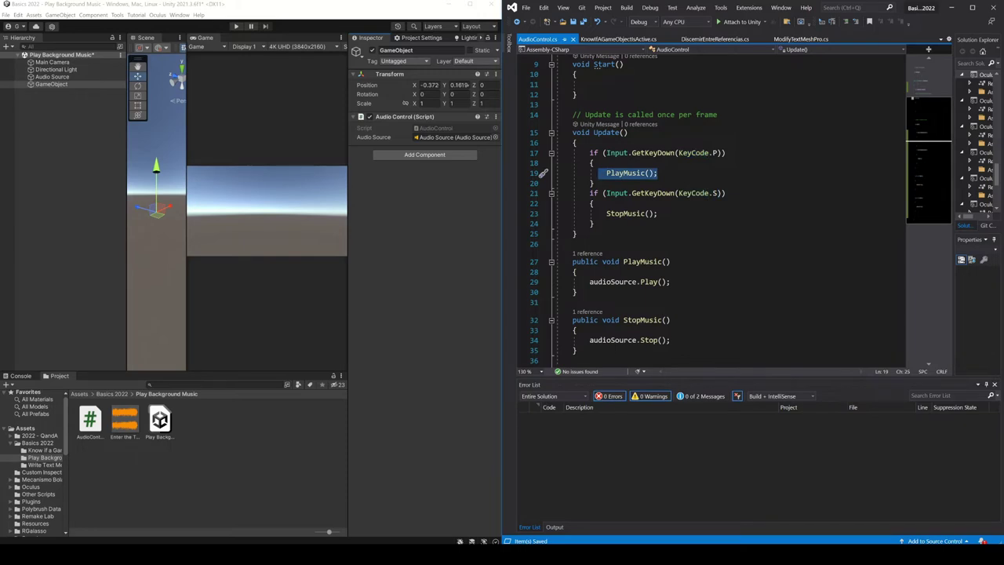
{"action": "scroll", "coordinate": [706, 212], "scroll_direction": "down", "scroll_amount": 1}
{"action": "scroll", "coordinate": [565, 214], "scroll_direction": "up", "scroll_amount": 1}
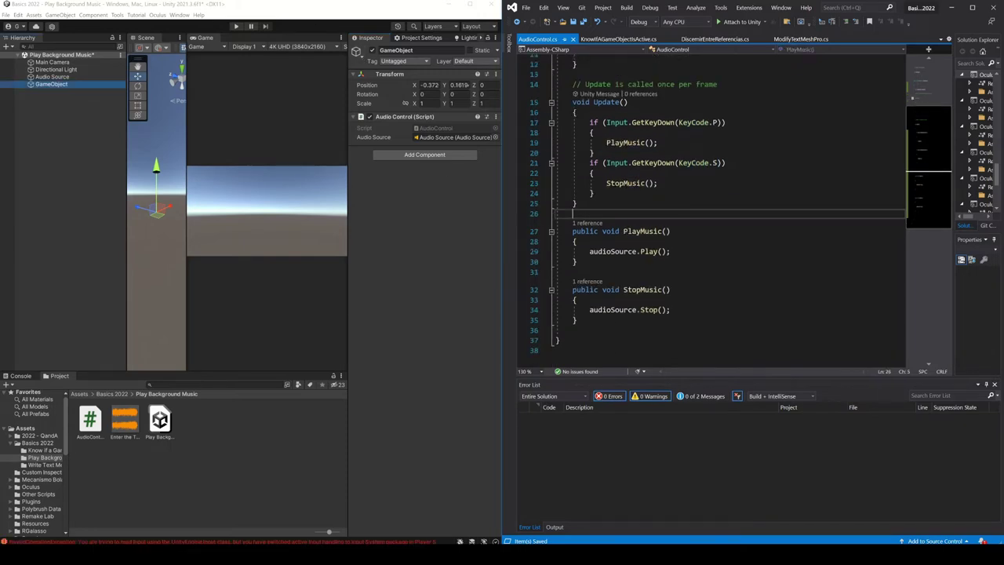
{"action": "left_click_drag", "start_coordinate": [555, 214], "coordinate": [573, 330]}
Untick Play On Awake on the Audio Source and run the scene in Play mode.
{"action": "left_click", "coordinate": [51, 76]}
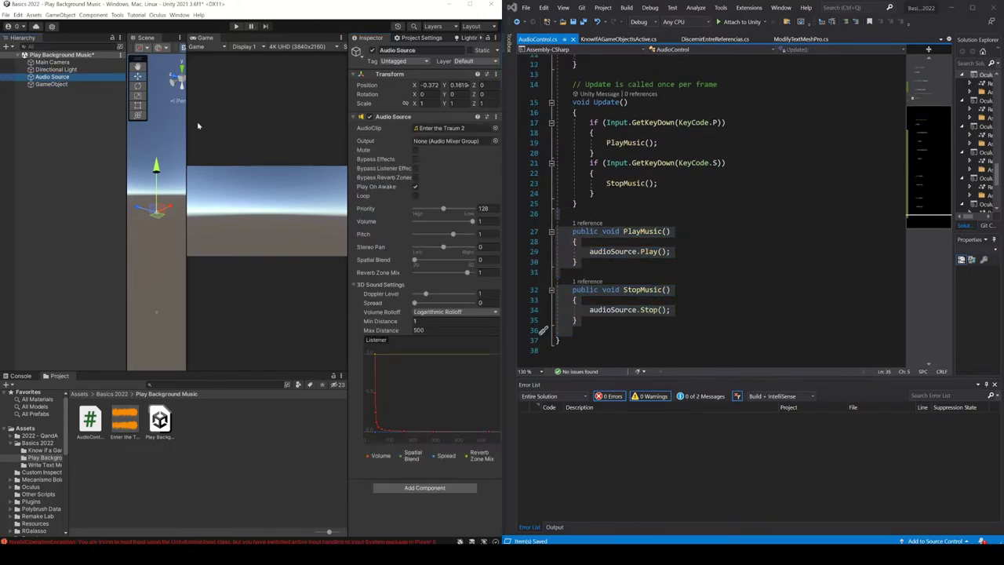
{"action": "left_click", "coordinate": [417, 188]}
{"action": "left_click", "coordinate": [236, 26]}
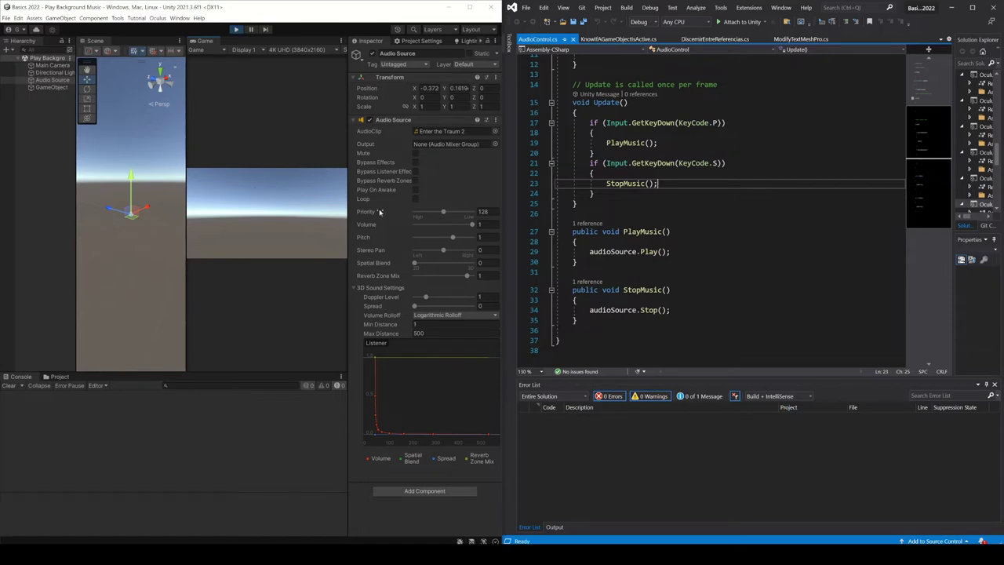
Review the PlayMusic and StopMusic methods, then show the Play Background Music folder's assets.
{"action": "scroll", "coordinate": [671, 201], "scroll_direction": "down", "scroll_amount": 1}
{"action": "left_click", "coordinate": [671, 201]}
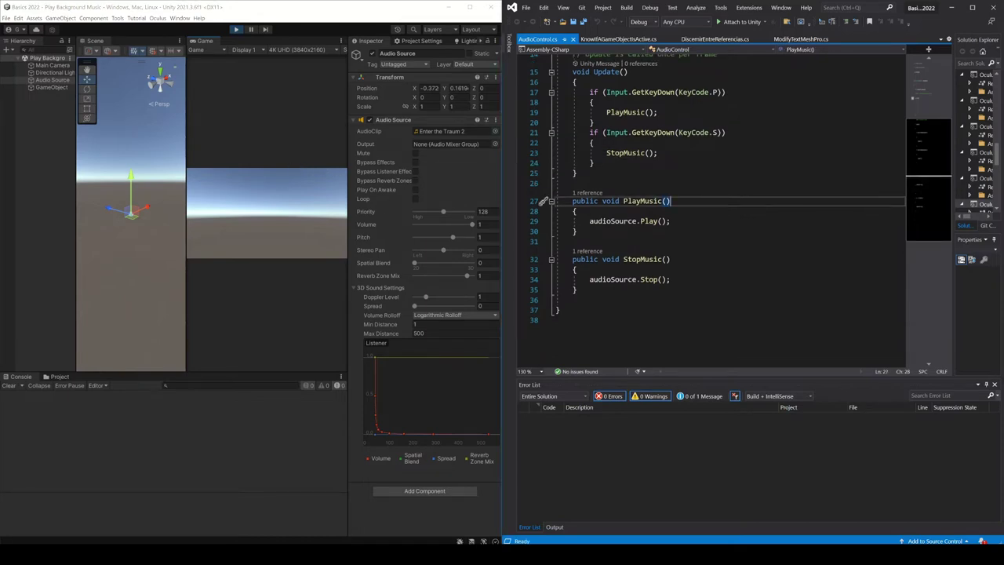
{"action": "left_click_drag", "start_coordinate": [628, 289], "coordinate": [572, 201]}
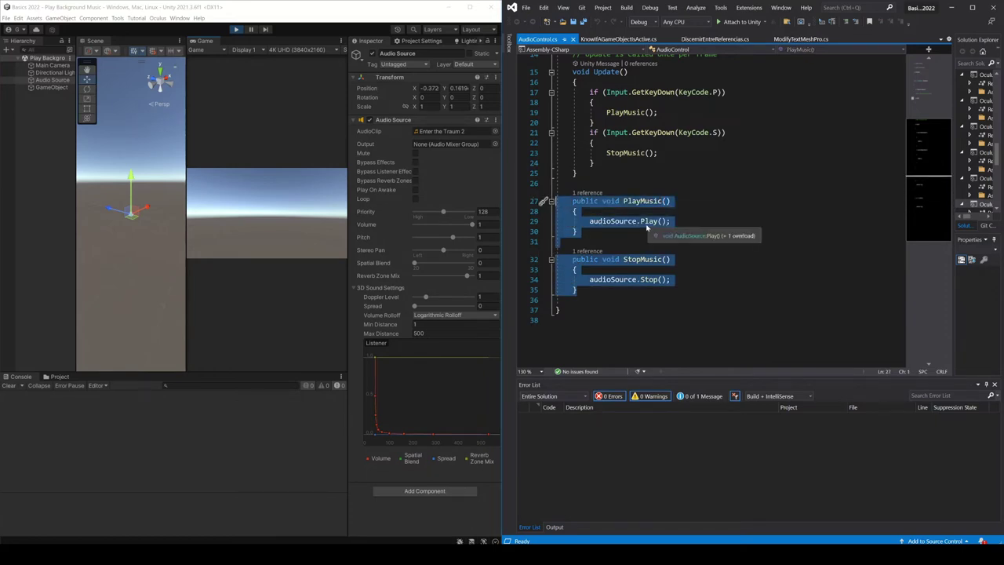
{"action": "left_click", "coordinate": [244, 35]}
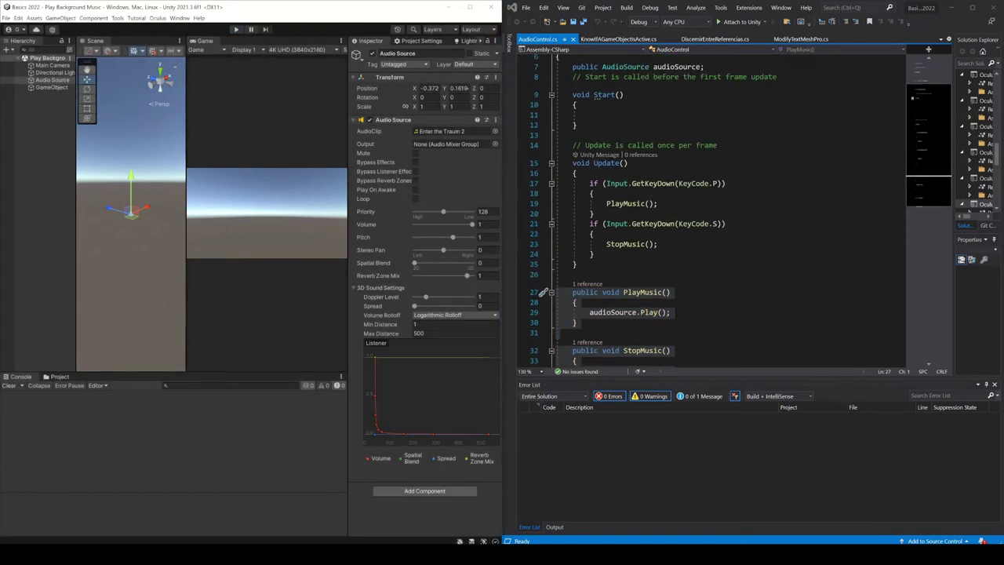
{"action": "left_click", "coordinate": [595, 173]}
{"action": "scroll", "coordinate": [706, 219], "scroll_direction": "up", "scroll_amount": 1}
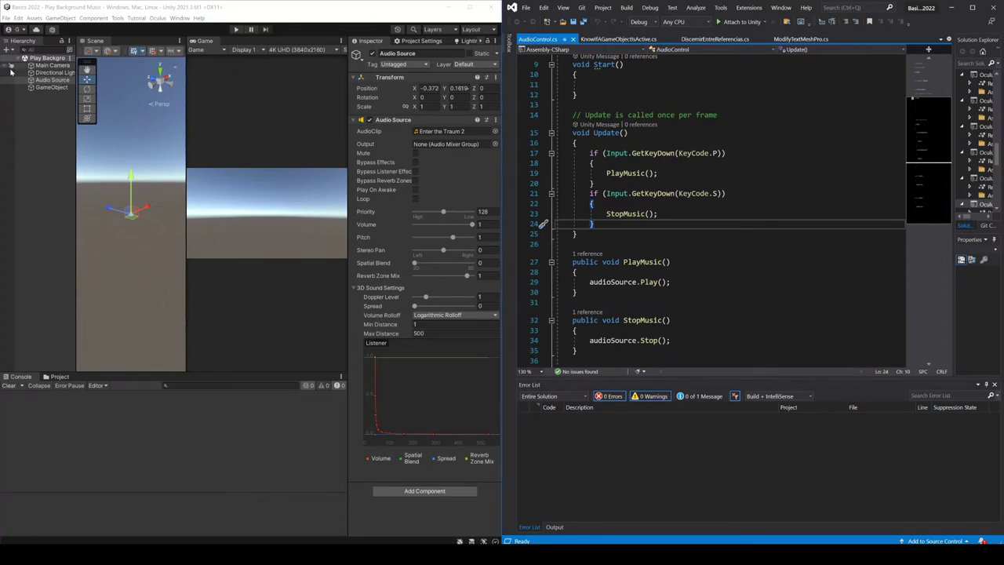
{"action": "left_click", "coordinate": [40, 215]}
{"action": "left_click", "coordinate": [58, 376]}
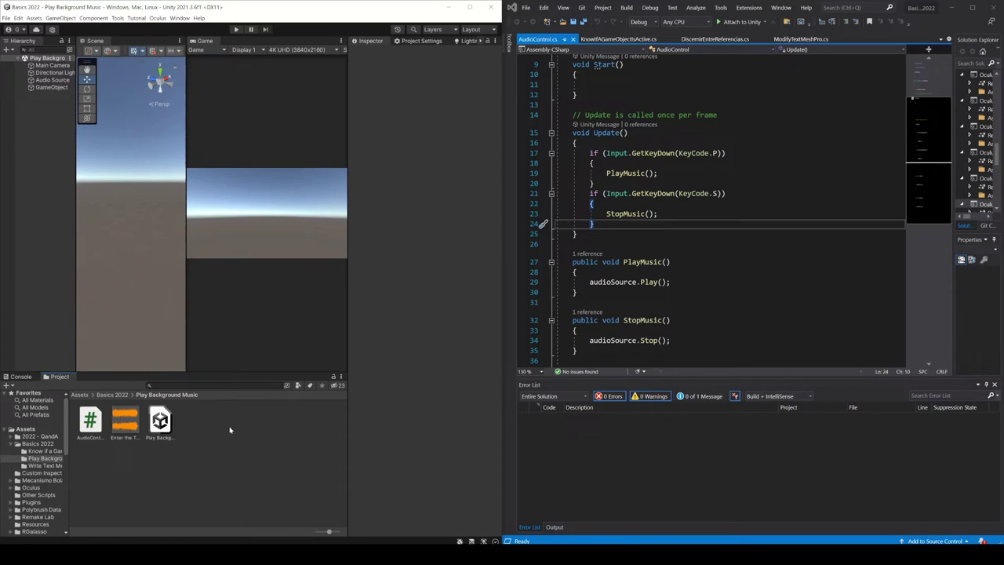
Create a C# script named ControlGeneral in the Play Background Music folder.
{"action": "left_click_drag", "start_coordinate": [572, 262], "coordinate": [573, 290]}
{"action": "scroll", "coordinate": [577, 291], "scroll_direction": "down", "scroll_amount": 1}
{"action": "left_click", "coordinate": [671, 290]}
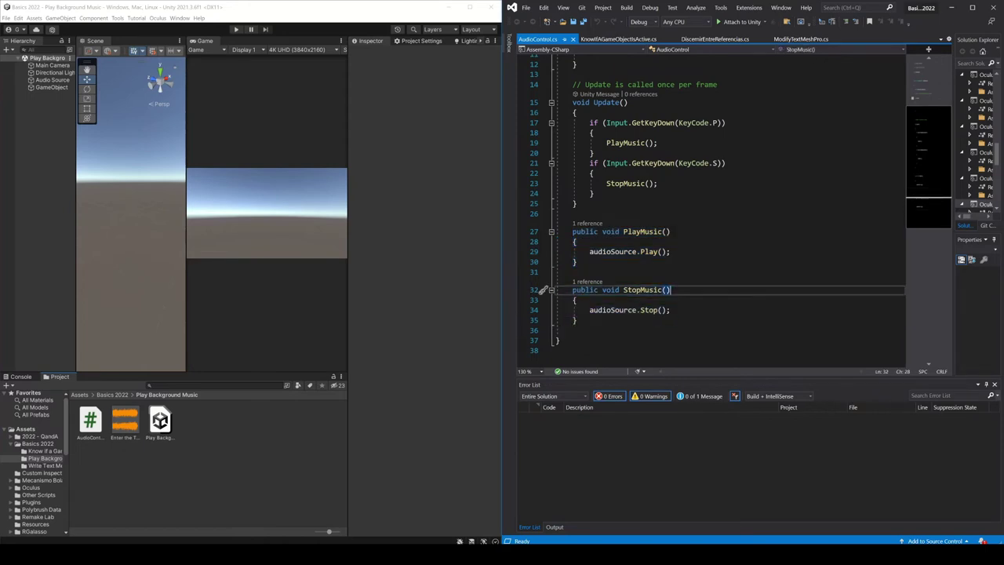
{"action": "right_click", "coordinate": [217, 421]}
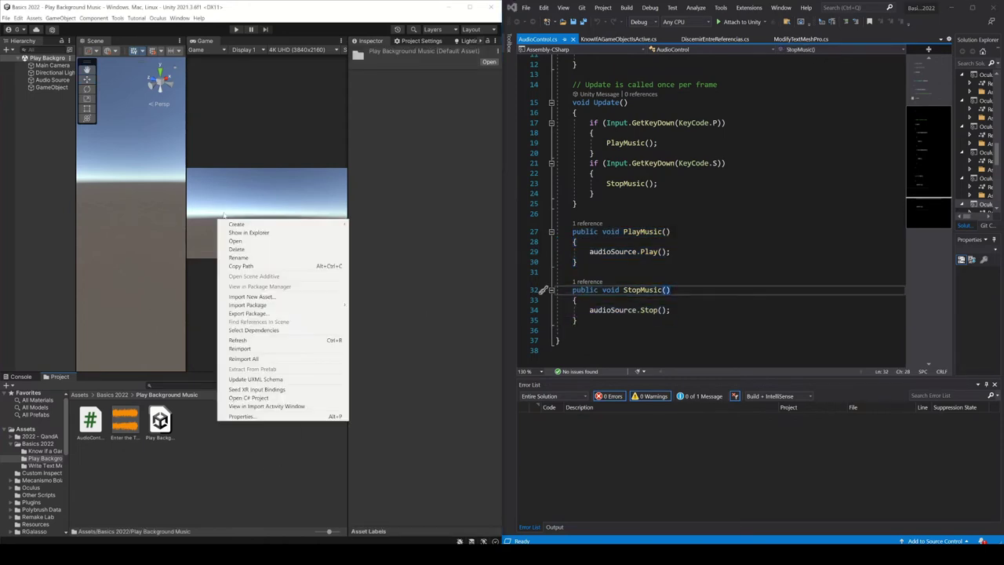
{"action": "mouse_move", "coordinate": [286, 226]}
{"action": "left_click", "coordinate": [369, 196]}
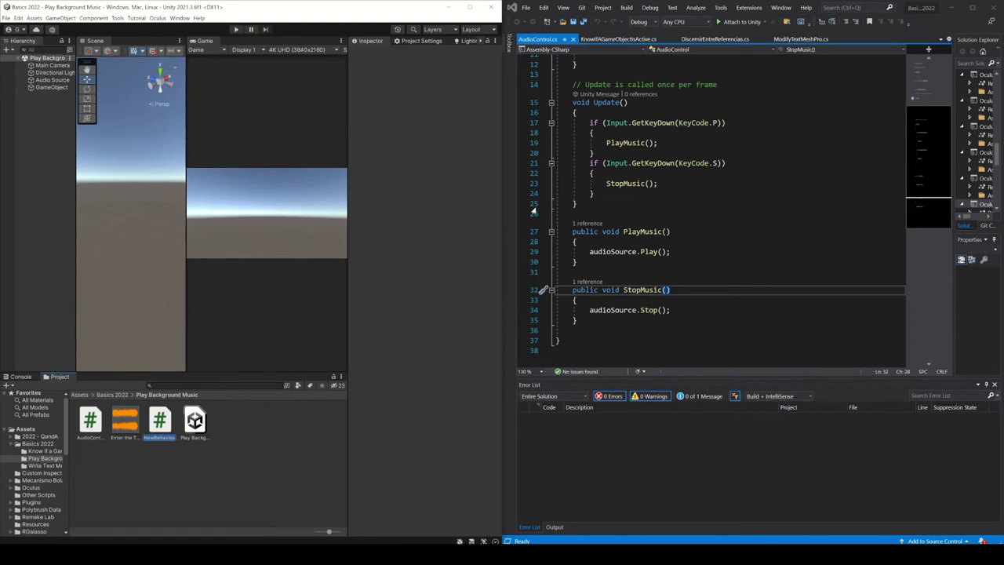
{"action": "type", "text": "ControlGe..."}
Add an empty object named Control and attach the ControlGeneral script to it.
{"action": "right_click", "coordinate": [45, 104]}
{"action": "left_click", "coordinate": [78, 196]}
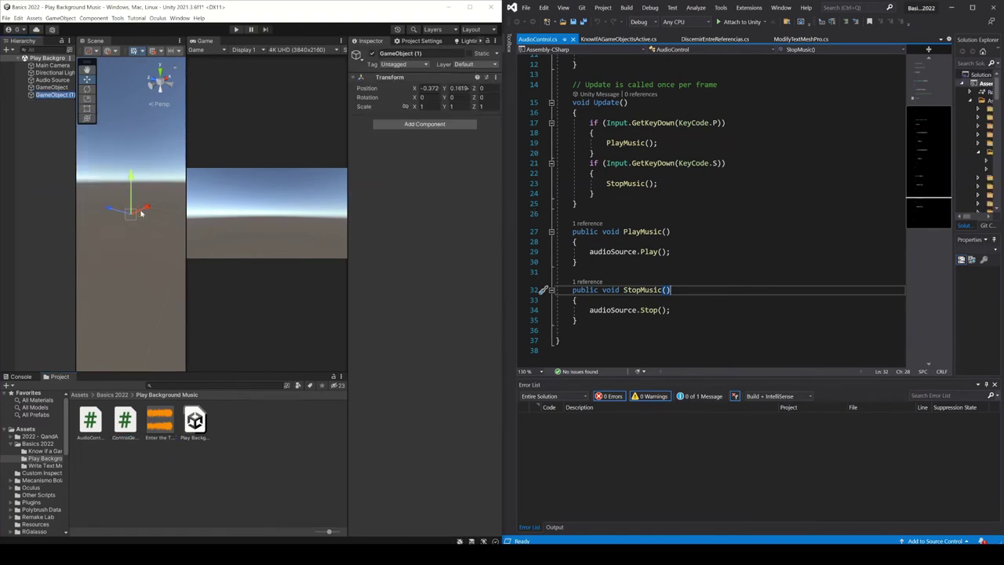
{"action": "type", "text": "Contr"}
{"action": "type", "text": "rol"}
{"action": "key", "text": "Return"}
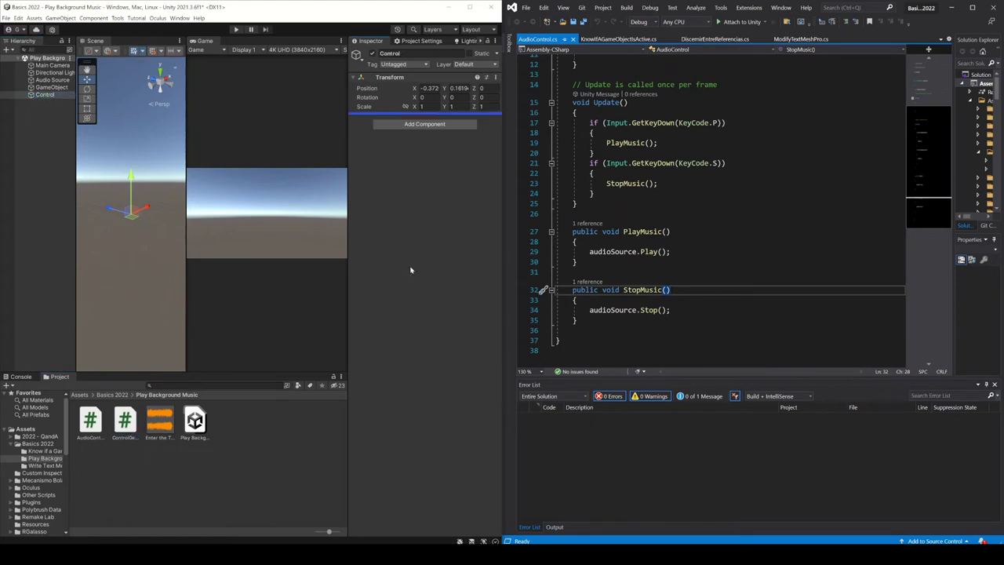
{"action": "left_click_drag", "start_coordinate": [135, 440], "coordinate": [410, 269]}
{"action": "left_click", "coordinate": [51, 87]}
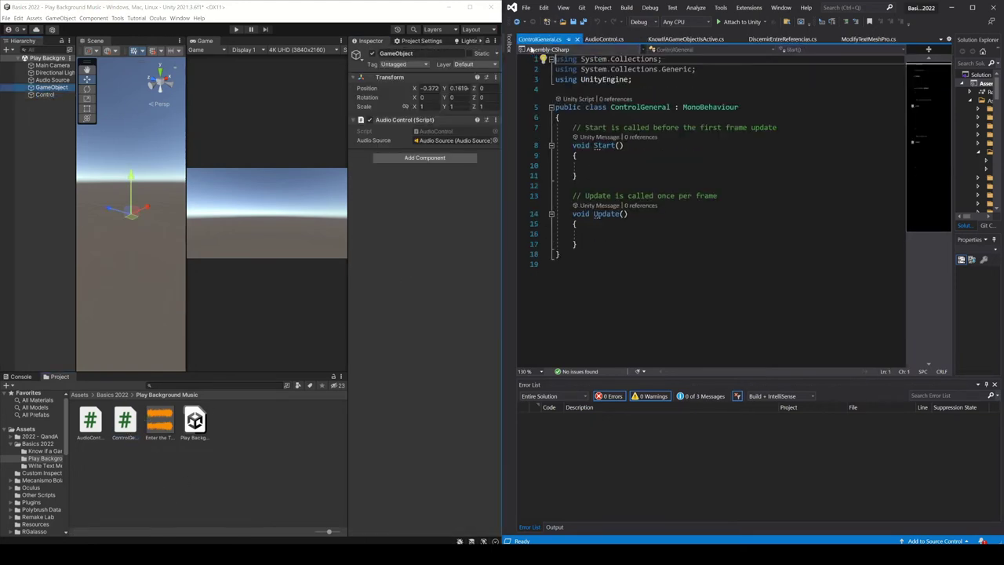
Review the PlayMusic and StopMusic methods in the AudioControl script.
{"action": "left_click", "coordinate": [604, 39]}
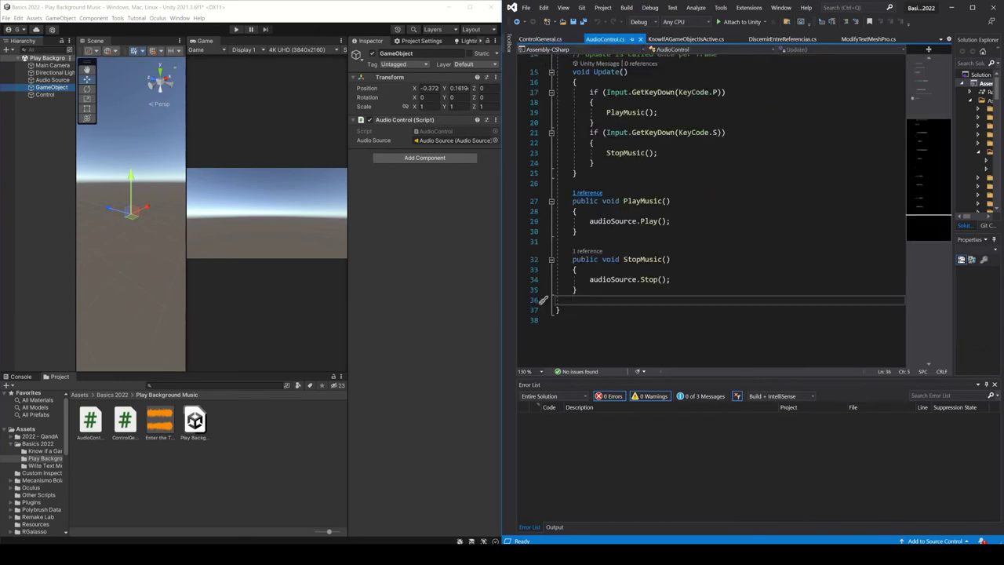
{"action": "left_click_drag", "start_coordinate": [557, 201], "coordinate": [590, 220]}
{"action": "left_click_drag", "start_coordinate": [557, 259], "coordinate": [590, 279]}
{"action": "scroll", "coordinate": [590, 279], "scroll_direction": "up", "scroll_amount": 1}
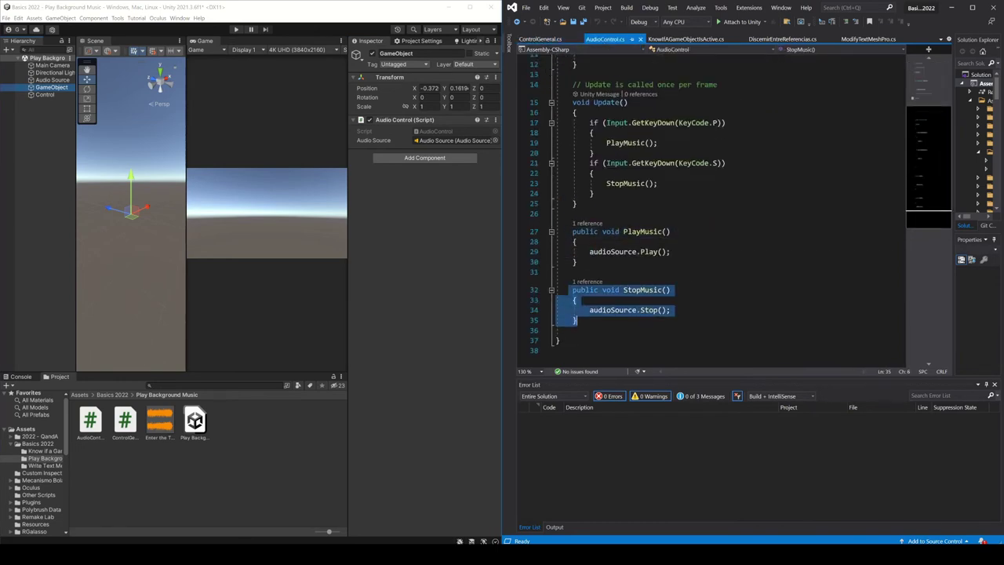
{"action": "scroll", "coordinate": [590, 235], "scroll_direction": "up", "scroll_amount": 4}
{"action": "scroll", "coordinate": [705, 212], "scroll_direction": "down", "scroll_amount": 3}
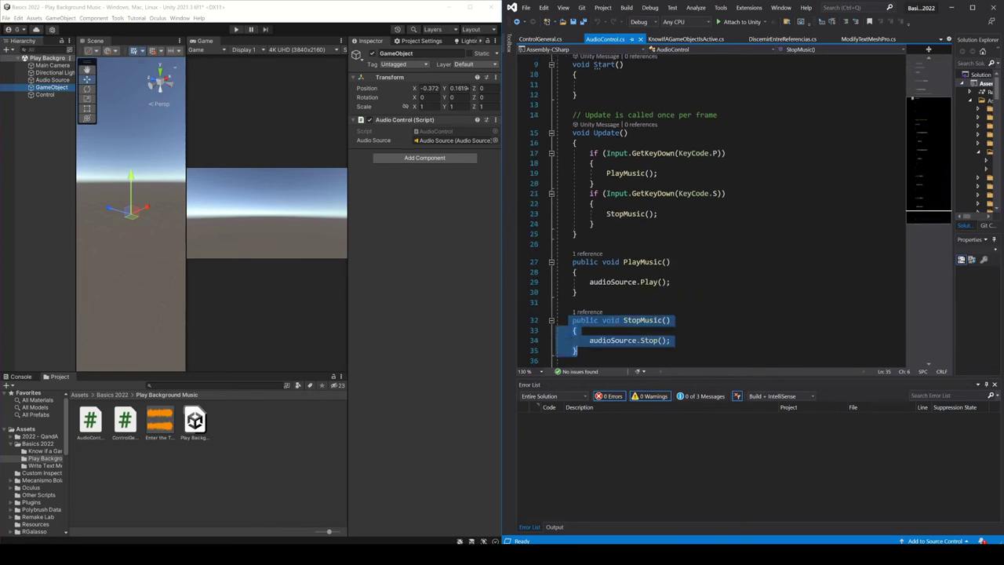
{"action": "scroll", "coordinate": [706, 212], "scroll_direction": "down", "scroll_amount": 2}
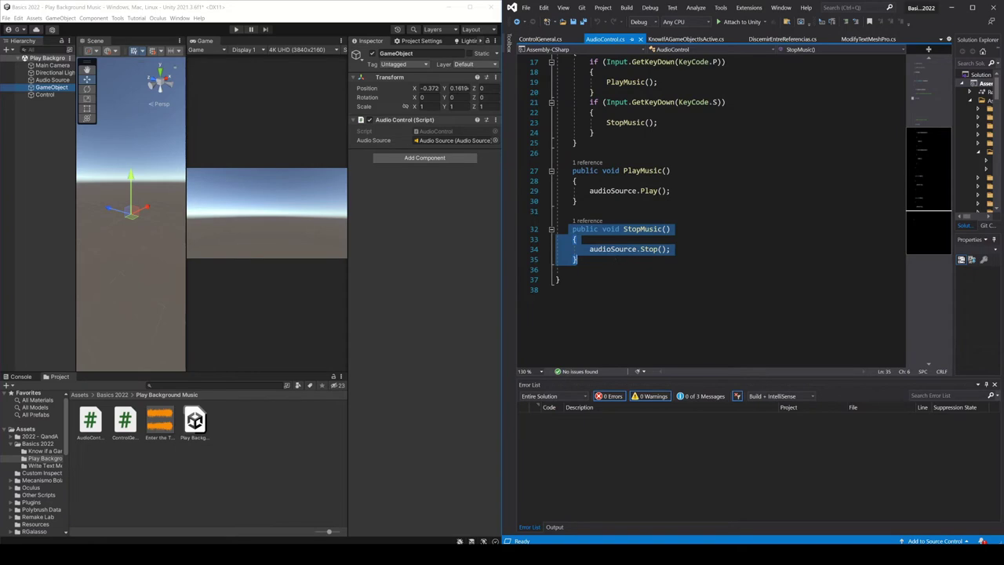
{"action": "scroll", "coordinate": [623, 237], "scroll_direction": "up", "scroll_amount": 4}
Add 'public AudioControl audioControl;' to the ControlGeneral class and save it.
{"action": "left_click", "coordinate": [539, 39]}
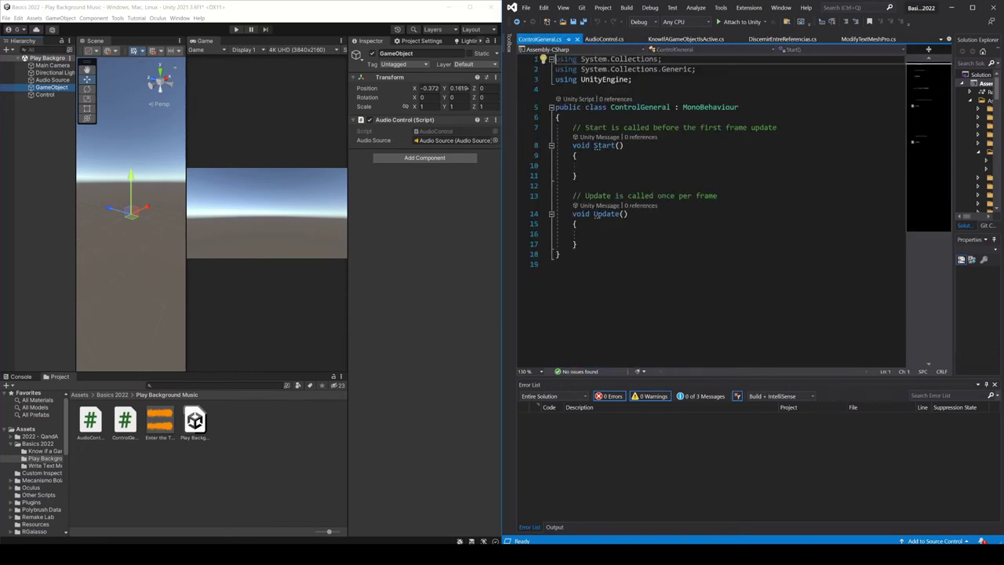
{"action": "left_click", "coordinate": [560, 117]}
{"action": "key", "text": "Return"}
{"action": "key", "text": "Return"}
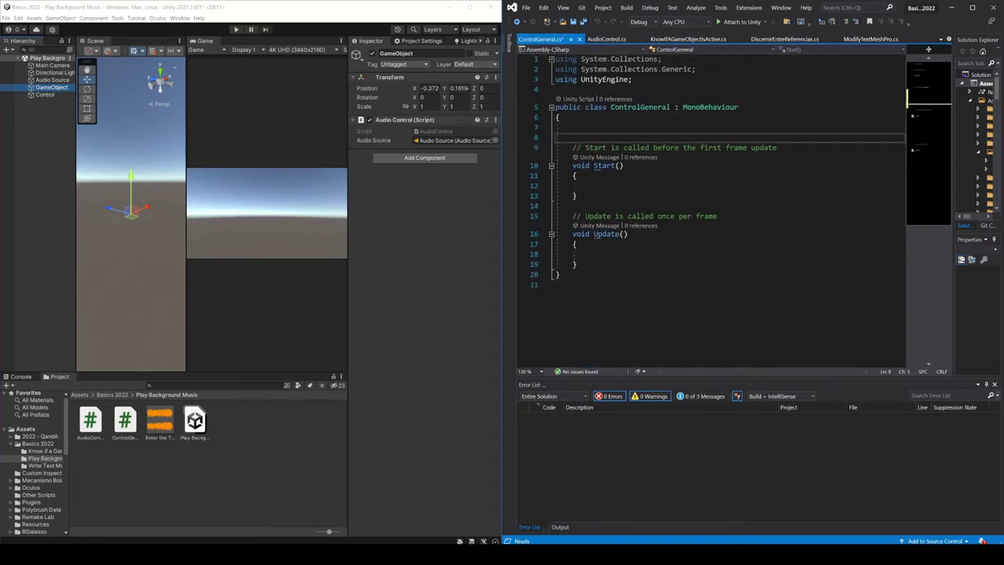
{"action": "type", "text": "public "}
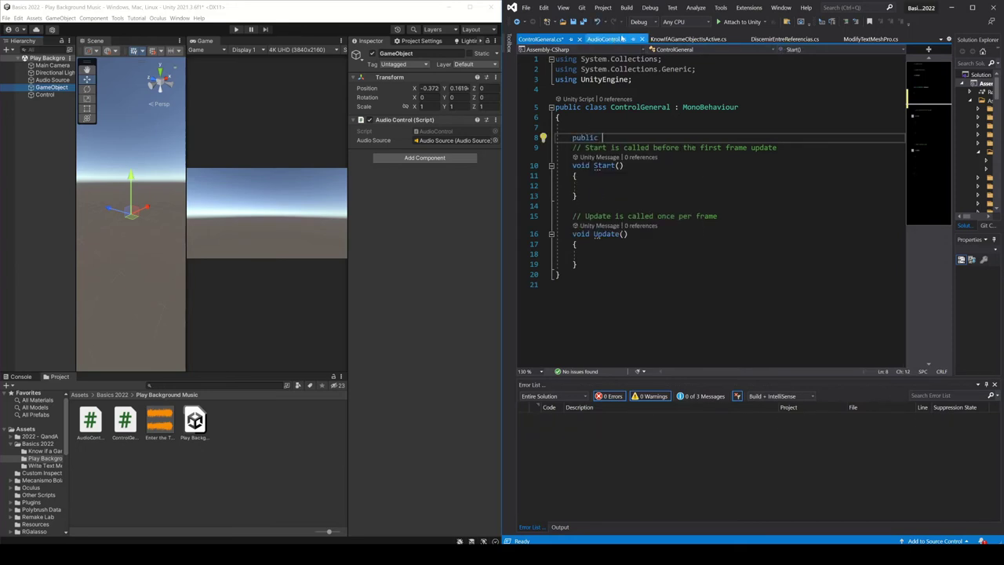
{"action": "type", "text": "AudioCont"}
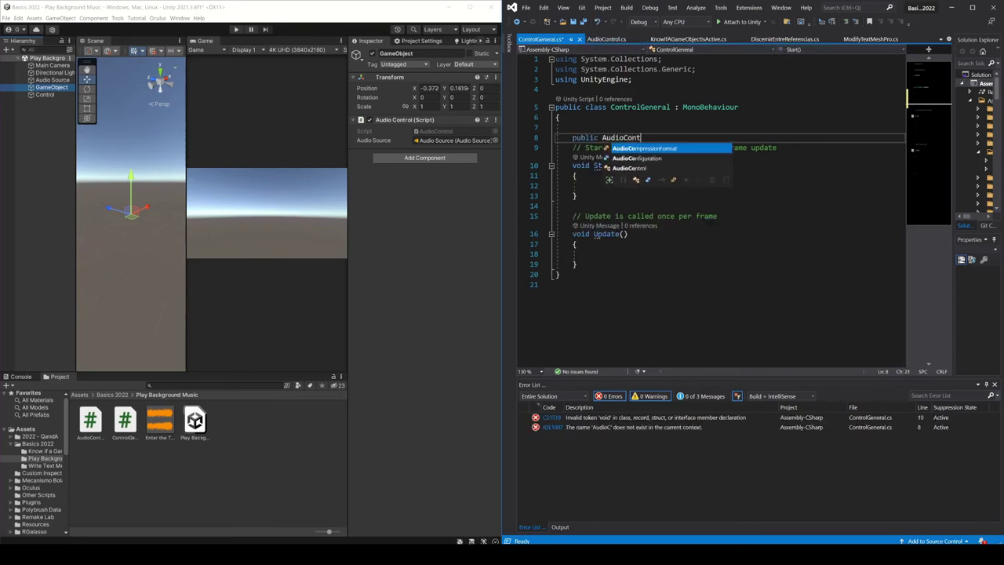
{"action": "type", "text": "rol a"}
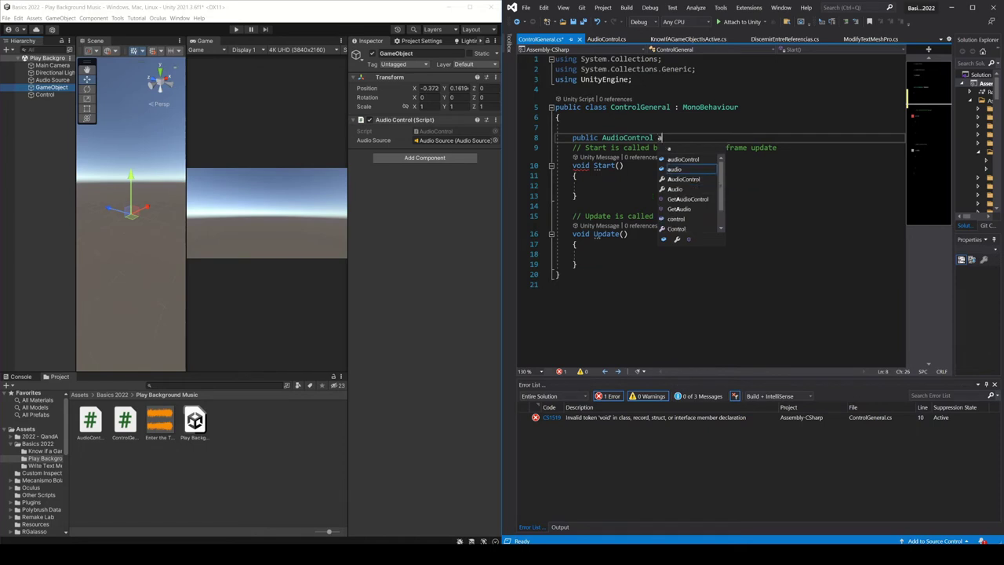
{"action": "type", "text": "udioControl;"}
{"action": "key", "text": "ctrl+s"}
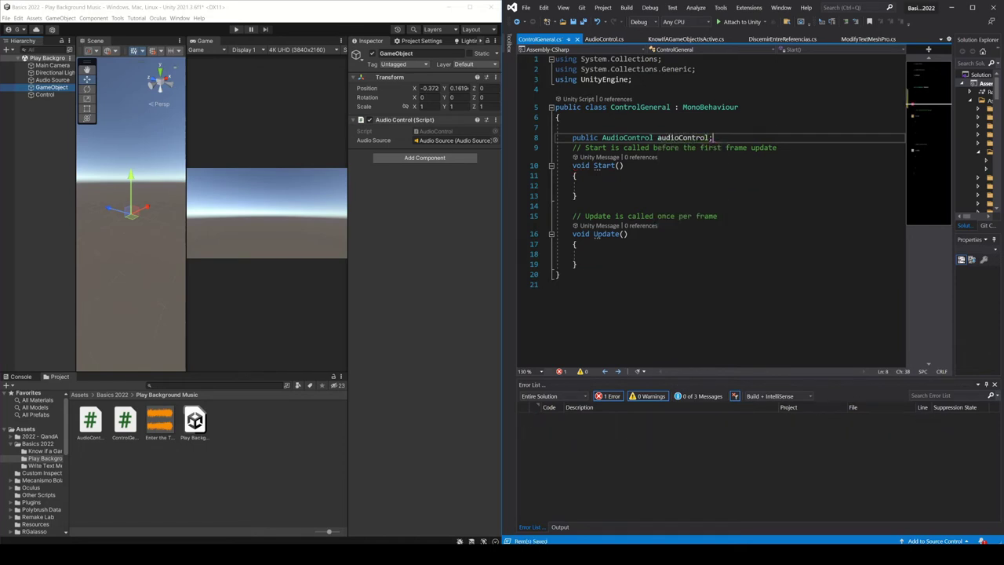
{"action": "key", "text": "Return"}
{"action": "left_click", "coordinate": [45, 94]}
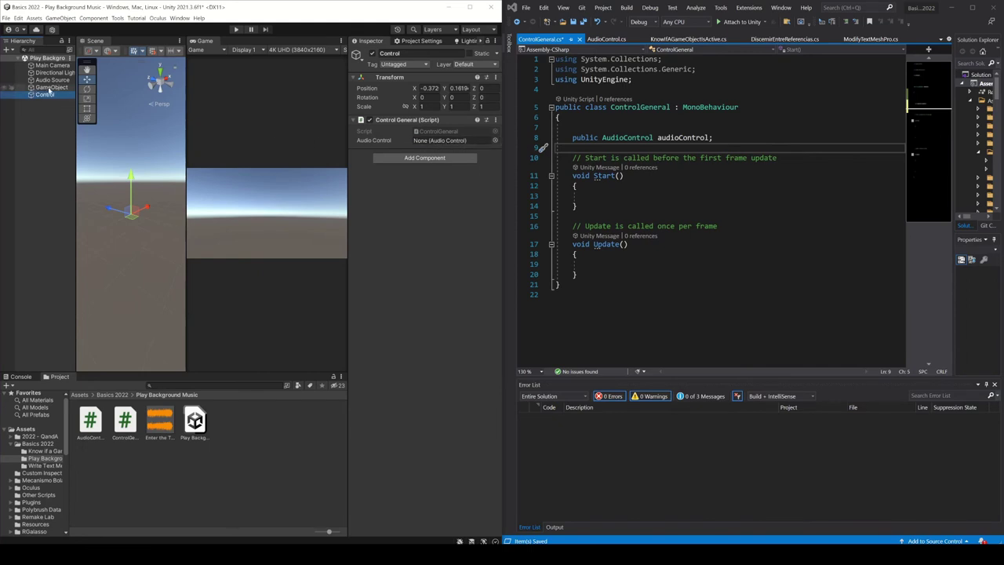
Assign GameObject to the Audio Control slot of Control's ControlGeneral component and verify the link.
{"action": "left_click_drag", "start_coordinate": [47, 88], "coordinate": [455, 140]}
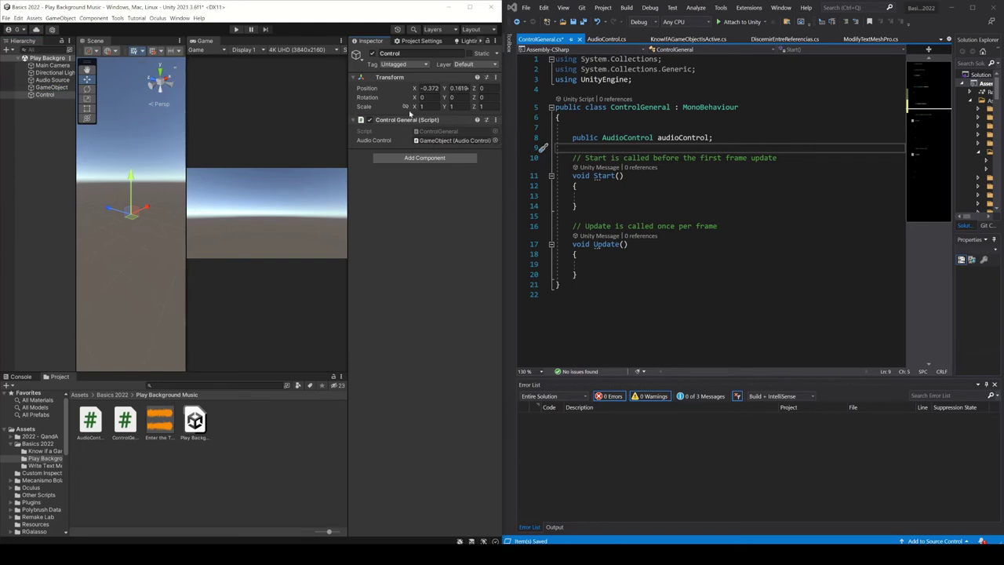
{"action": "left_click", "coordinate": [439, 142]}
{"action": "double_click", "coordinate": [679, 139]}
{"action": "left_click", "coordinate": [49, 87]}
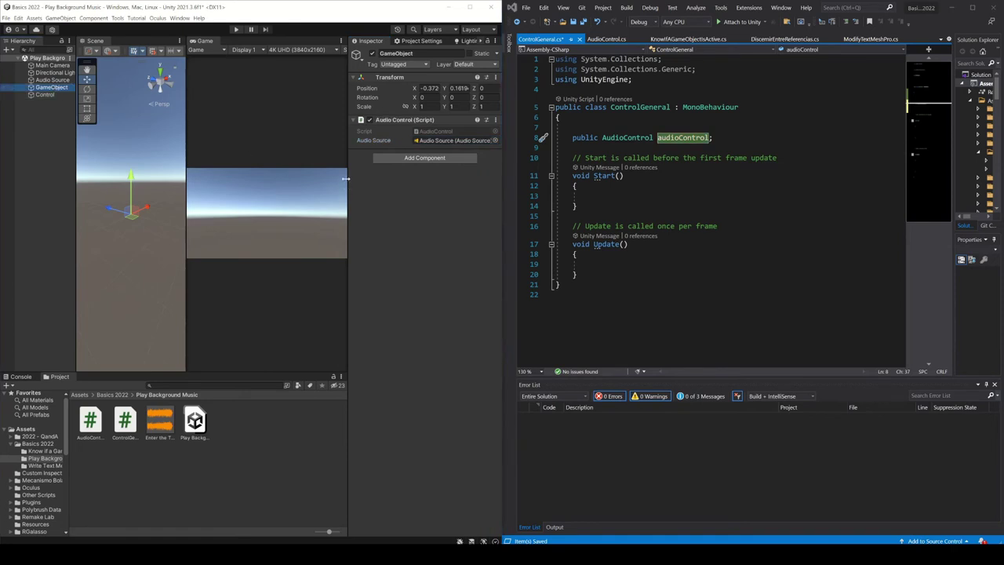
{"action": "left_click", "coordinate": [45, 94]}
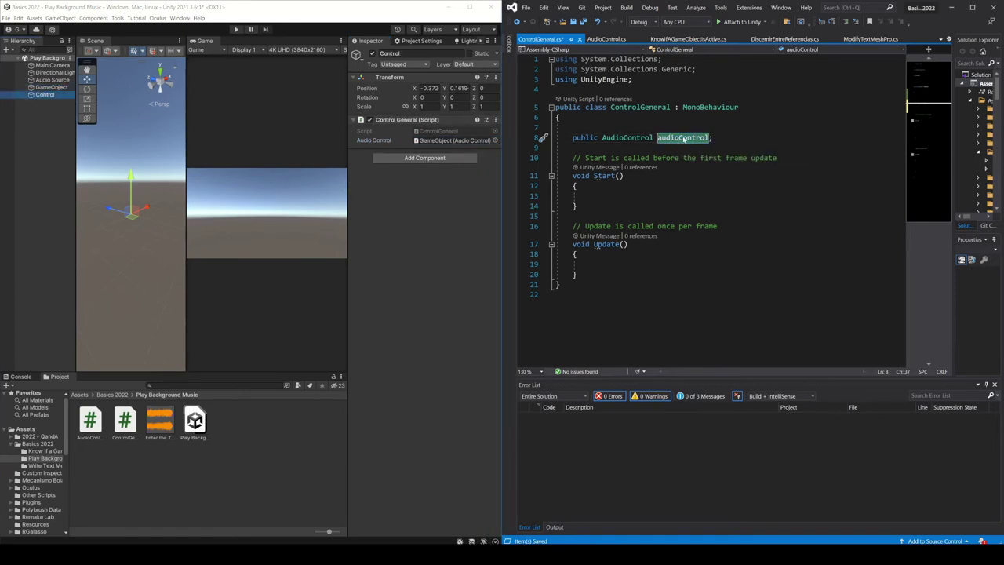
{"action": "left_click", "coordinate": [606, 38]}
Add the line audioControl.PlayMusic(); inside Start() in ControlGeneral.cs.
{"action": "scroll", "coordinate": [594, 157], "scroll_direction": "up", "scroll_amount": 5}
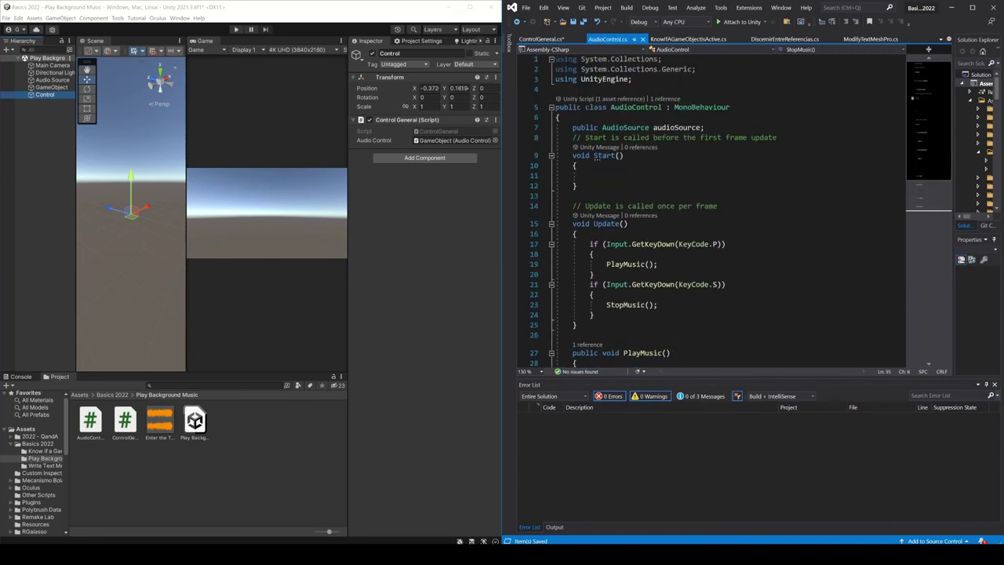
{"action": "scroll", "coordinate": [717, 207], "scroll_direction": "down", "scroll_amount": 4}
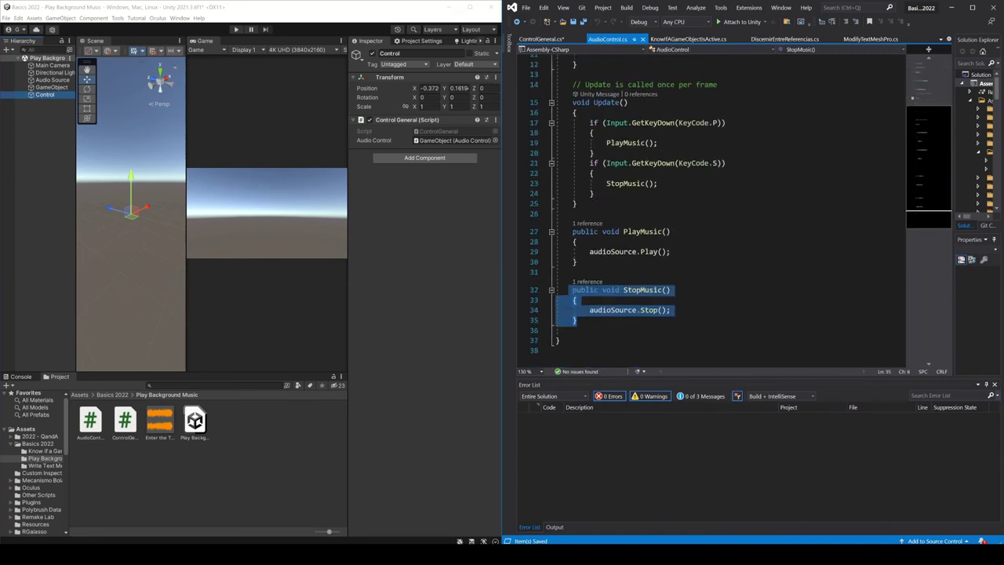
{"action": "scroll", "coordinate": [717, 208], "scroll_direction": "up", "scroll_amount": 4}
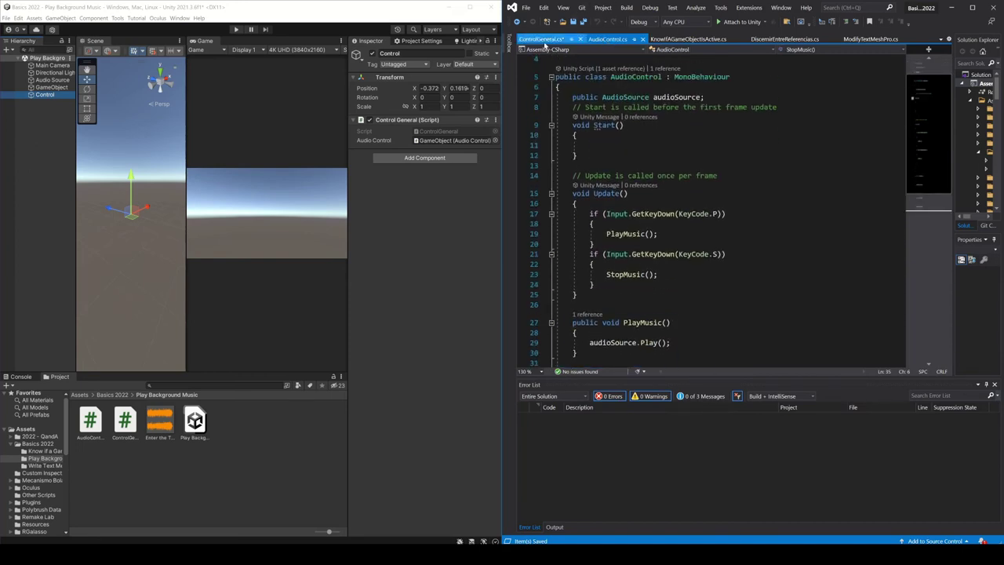
{"action": "left_click", "coordinate": [541, 39]}
{"action": "left_click", "coordinate": [590, 196]}
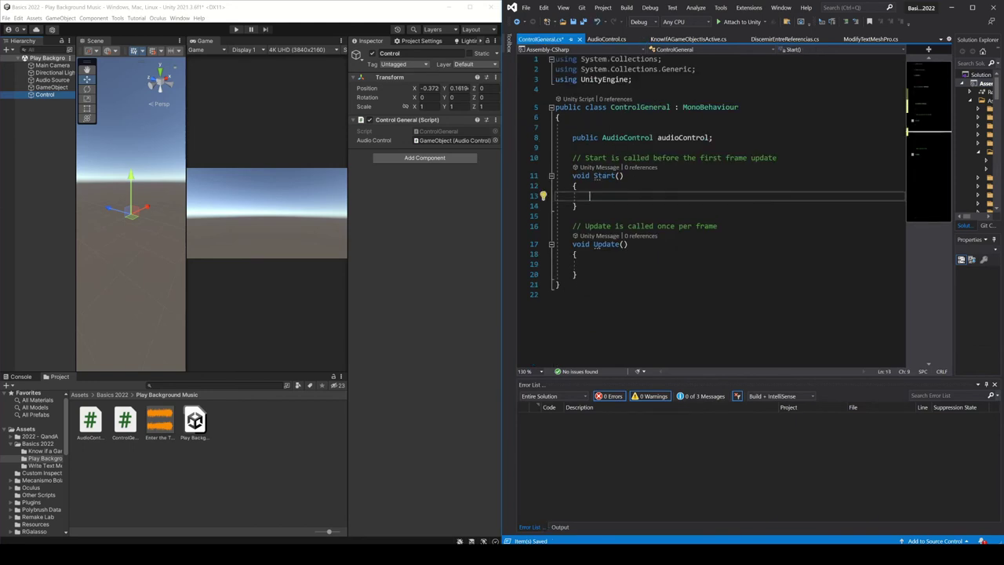
{"action": "type", "text": "audio"}
{"action": "key", "text": "Tab"}
{"action": "type", "text": ".P"}
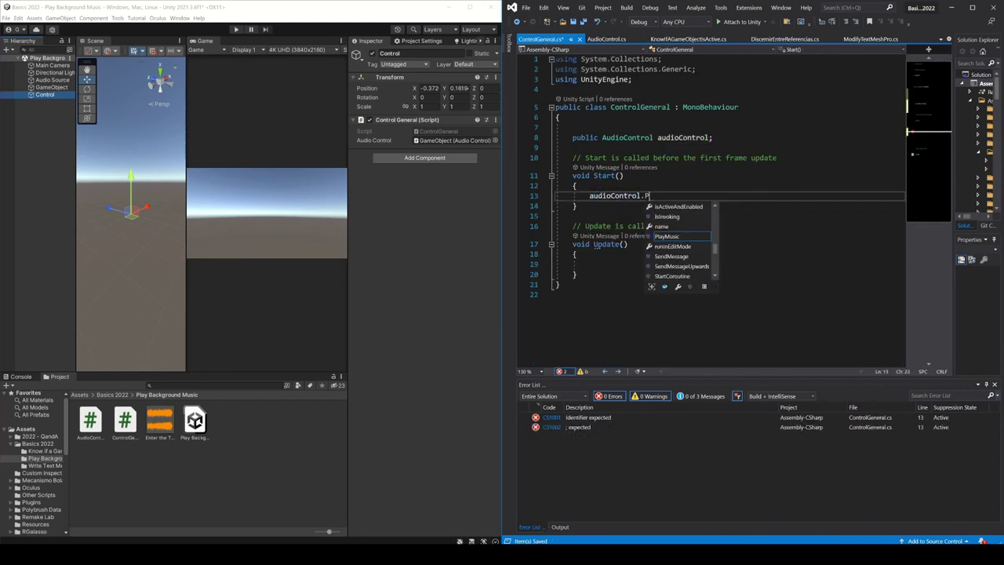
{"action": "type", "text": "la"}
{"action": "key", "text": "Tab"}
{"action": "type", "text": "();"}
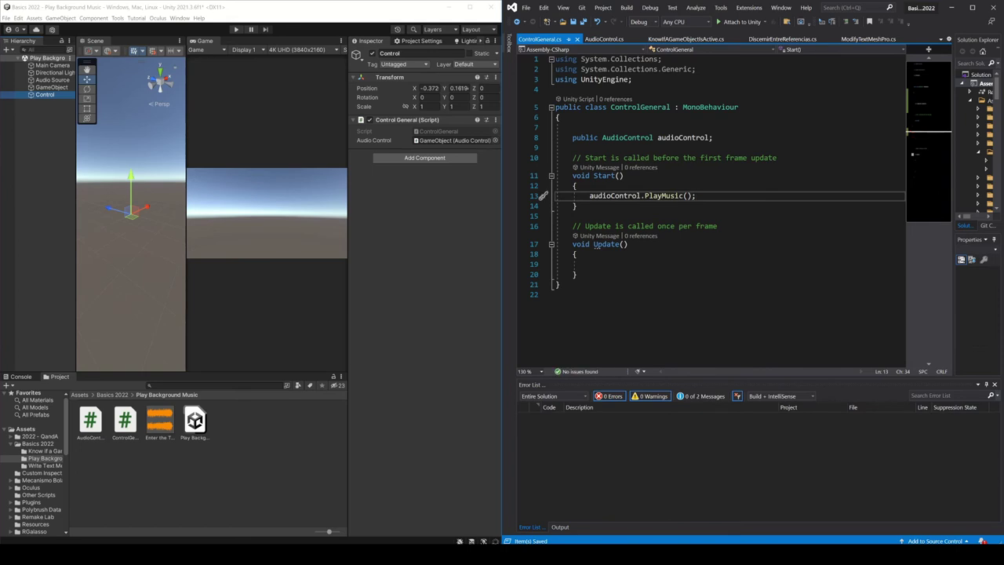
{"action": "key", "text": "Down"}
{"action": "key", "text": "Down"}
{"action": "key", "text": "Down"}
{"action": "left_click", "coordinate": [47, 87]}
{"action": "key", "text": "F2"}
Rename the GameObject to AudioControl, then play and pause the scene to test the music.
{"action": "type", "text": "A"}
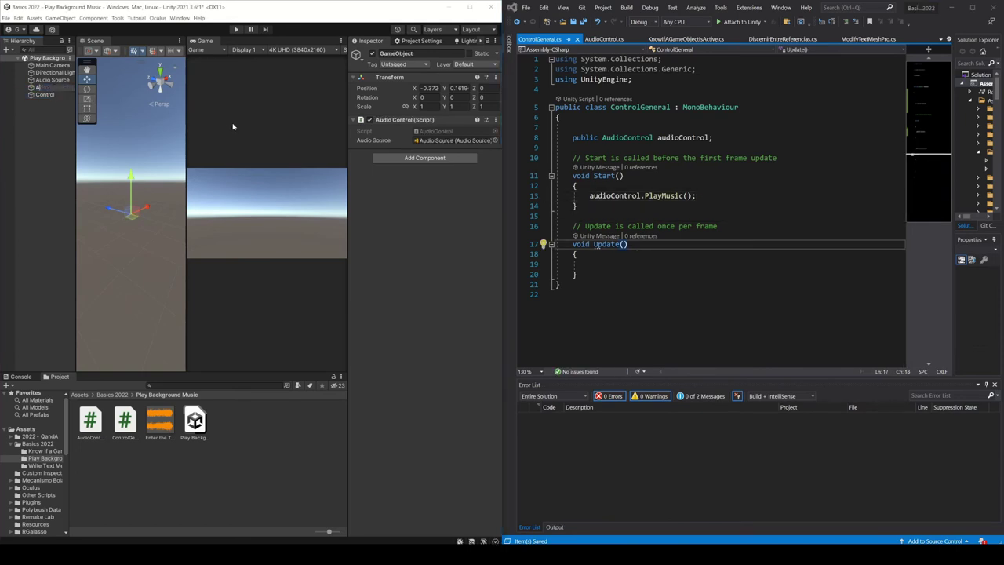
{"action": "type", "text": "udioControl"}
{"action": "key", "text": "Return"}
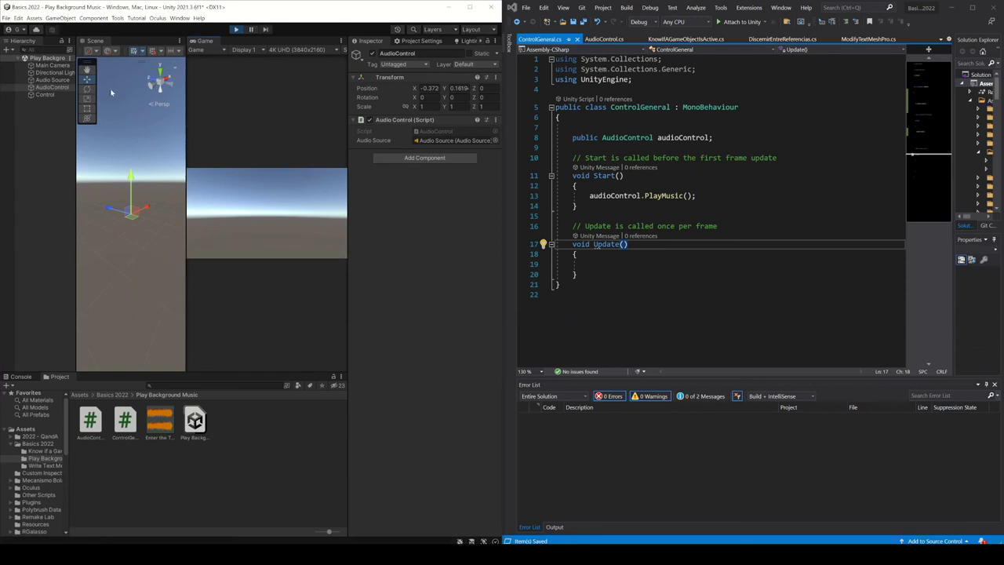
{"action": "left_click", "coordinate": [252, 29]}
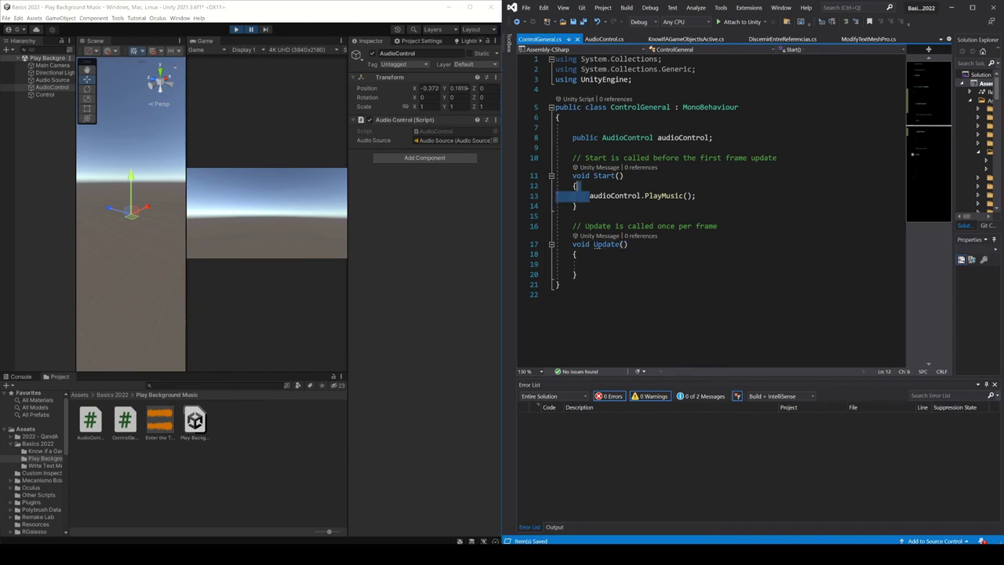
Review the PlayMusic call in Start and the audioSource.Play() line in the AudioControl script.
{"action": "left_click_drag", "start_coordinate": [589, 195], "coordinate": [696, 196]}
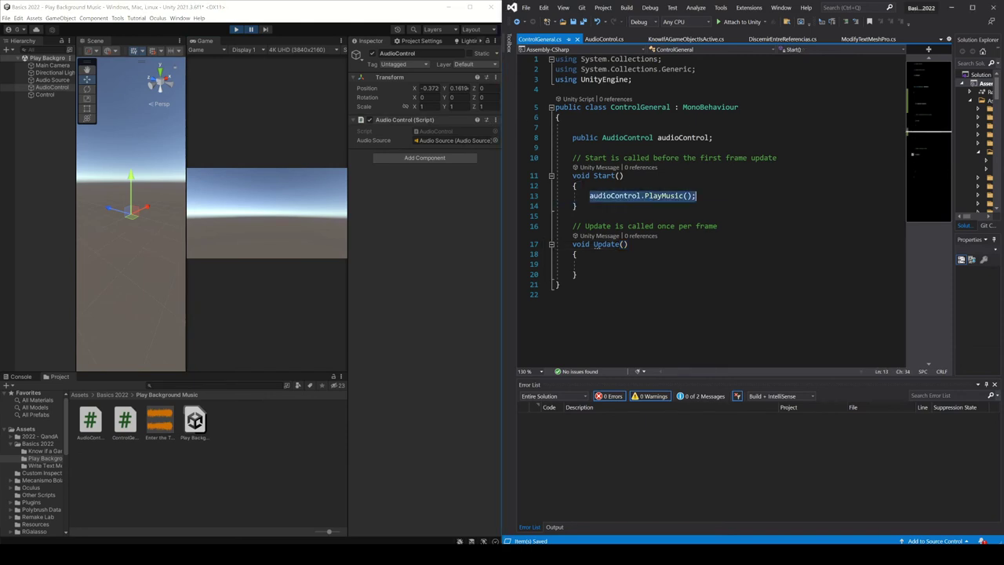
{"action": "left_click", "coordinate": [604, 38]}
{"action": "left_click_drag", "start_coordinate": [573, 321], "coordinate": [578, 351]}
{"action": "scroll", "coordinate": [616, 233], "scroll_direction": "down", "scroll_amount": 3}
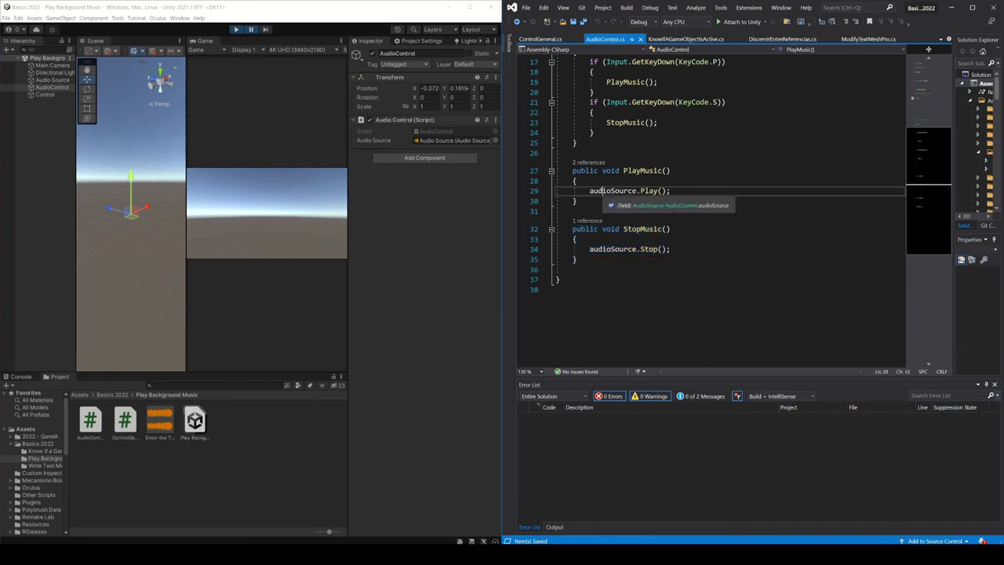
{"action": "left_click_drag", "start_coordinate": [589, 190], "coordinate": [671, 191]}
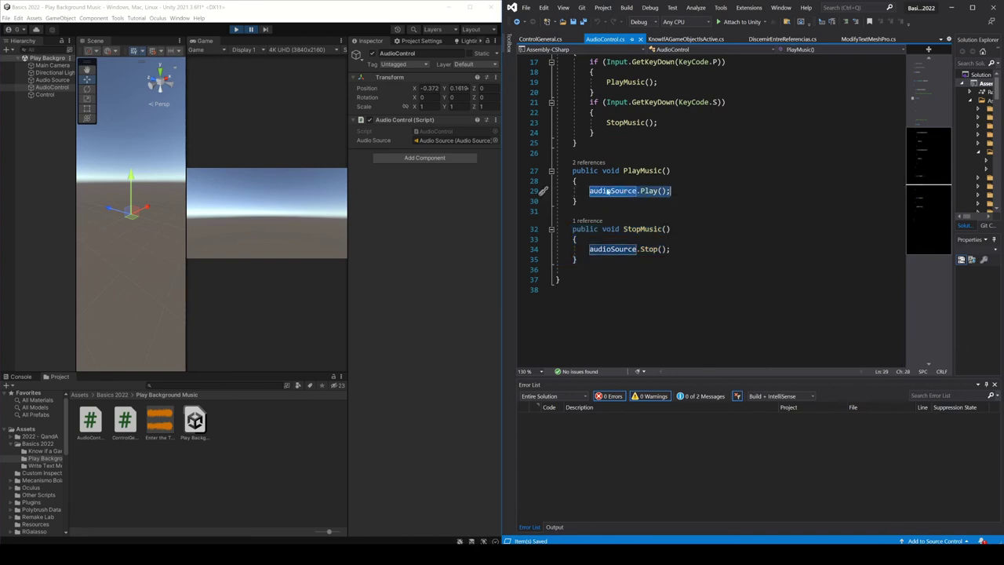
{"action": "scroll", "coordinate": [706, 220], "scroll_direction": "up", "scroll_amount": 2}
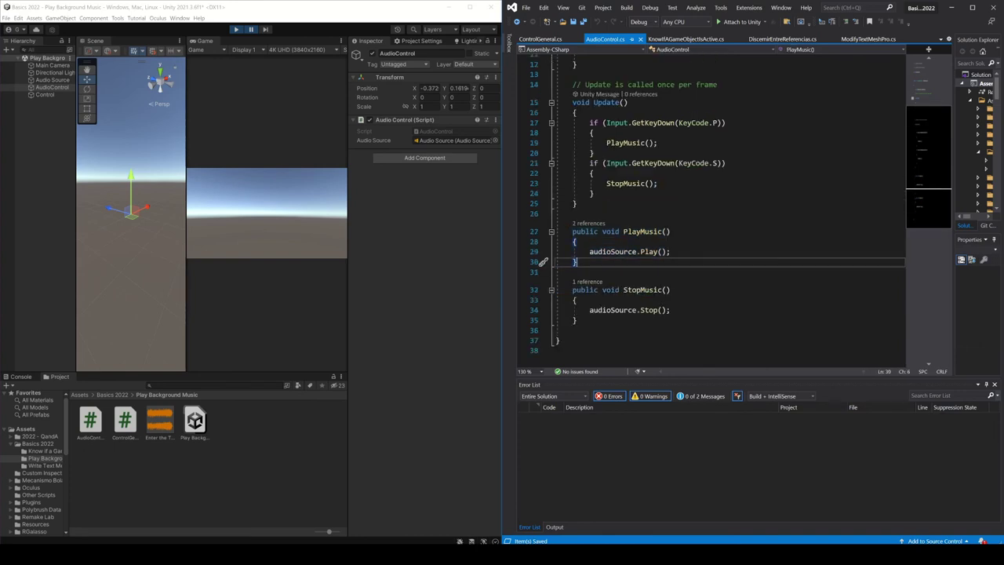
{"action": "left_click_drag", "start_coordinate": [558, 231], "coordinate": [577, 262]}
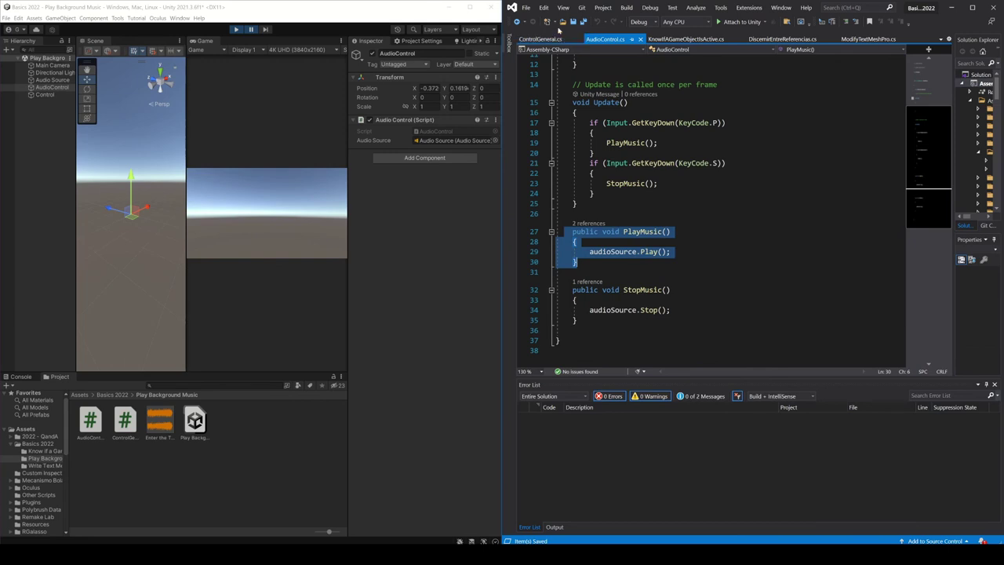